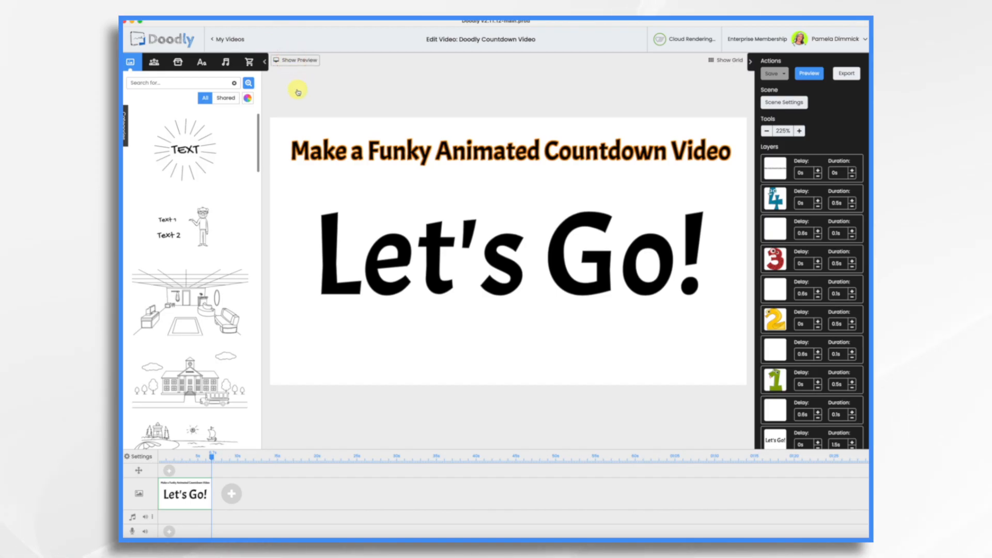
# - Show the preview beside the canvas and play the countdown scene from the start
pyautogui.click(297, 61)
pyautogui.click(159, 456)
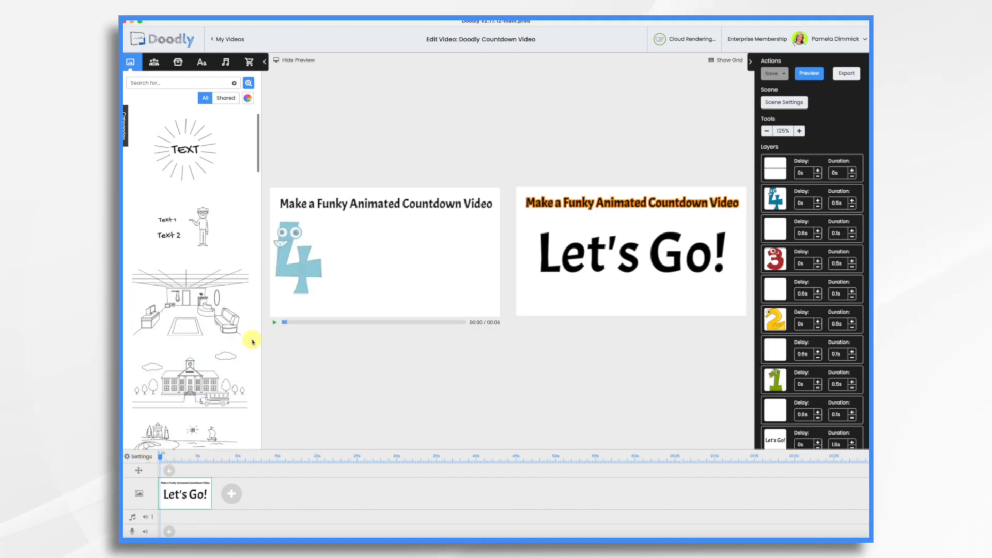
pyautogui.click(274, 324)
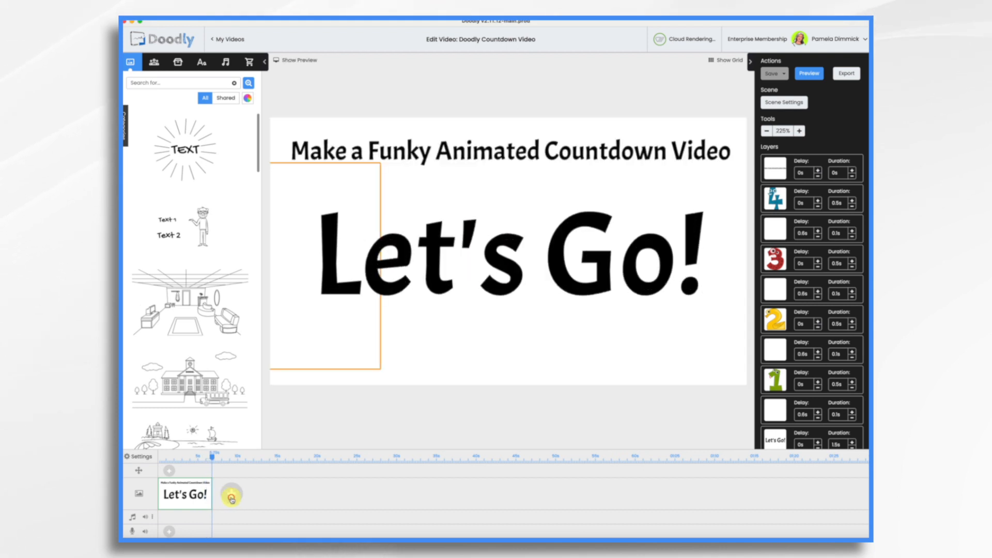
# - Add a new scene with the text "10" in Acme-Regular, enlarged and centred on the canvas
pyautogui.click(232, 497)
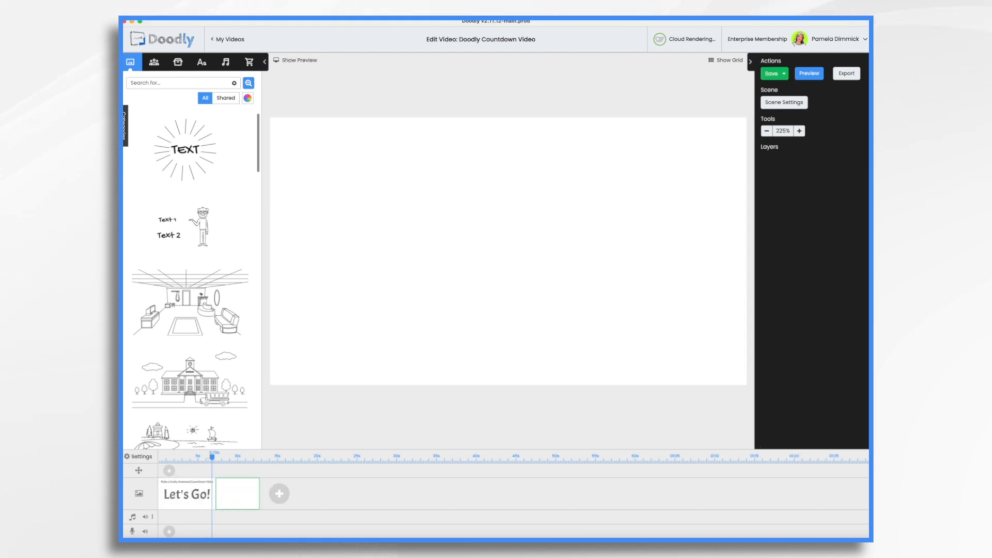
pyautogui.click(202, 61)
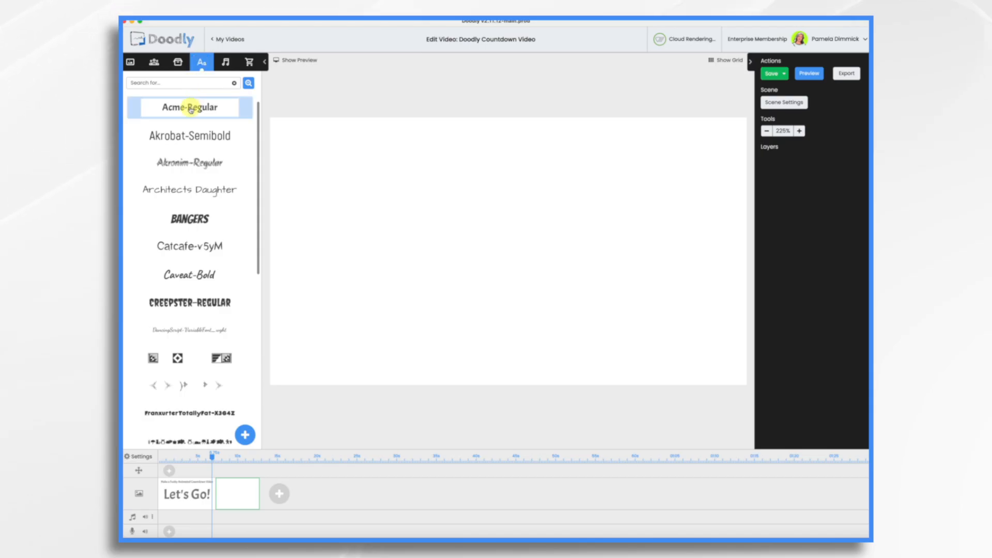
pyautogui.moveTo(196, 110); pyautogui.dragTo(466, 216)
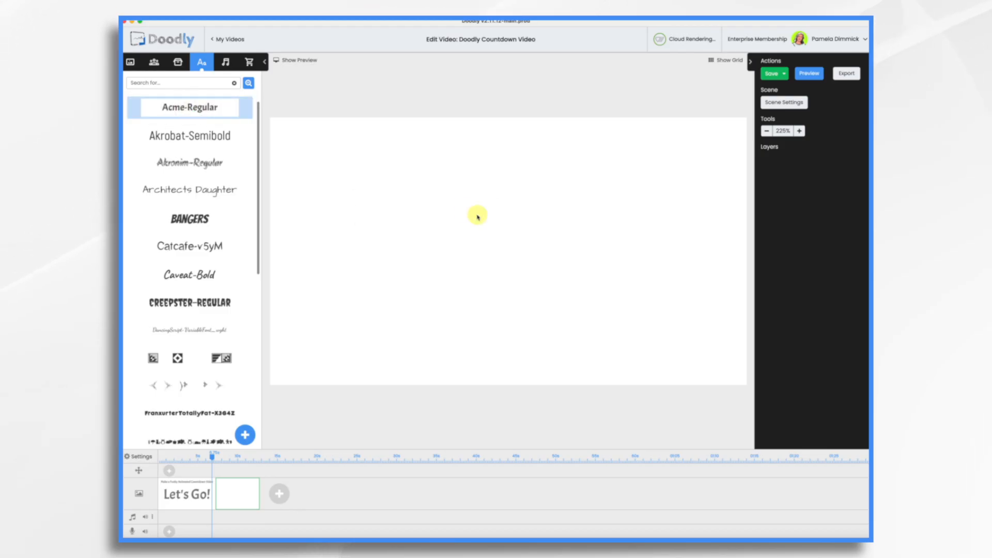
pyautogui.doubleClick(478, 217)
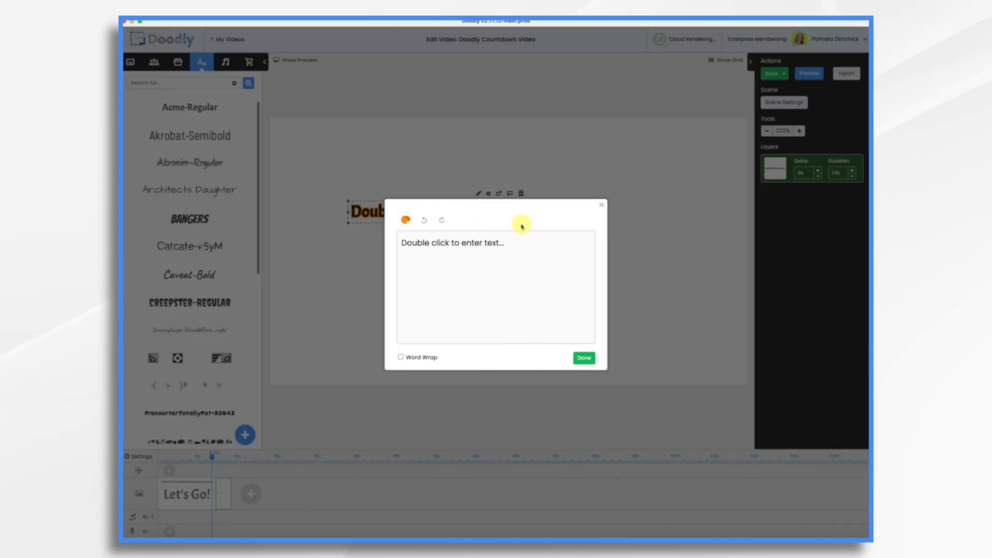
pyautogui.hotkey('ctrl', 'a')
pyautogui.press('BackSpace')
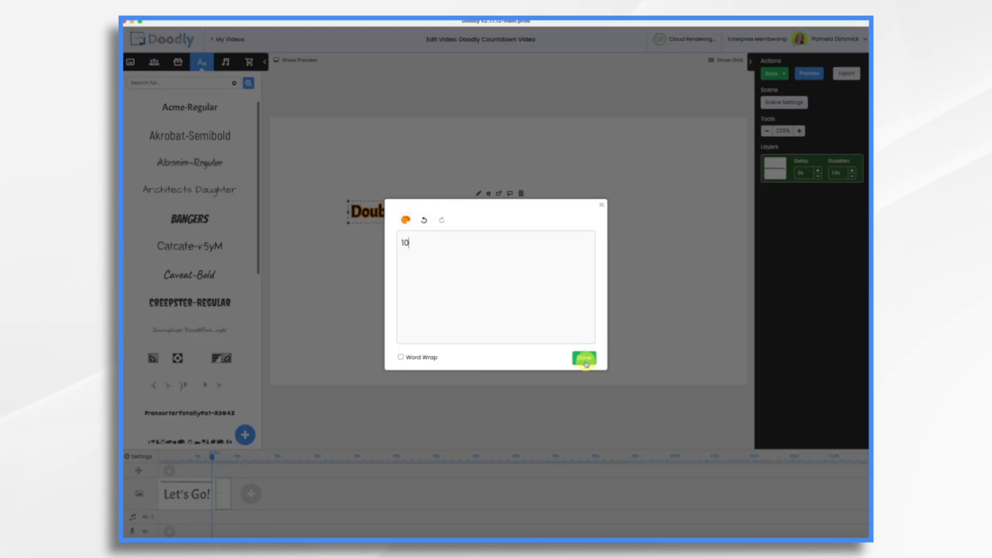
pyautogui.click(584, 358)
pyautogui.moveTo(448, 222); pyautogui.dragTo(615, 387)
pyautogui.moveTo(545, 262); pyautogui.dragTo(519, 208)
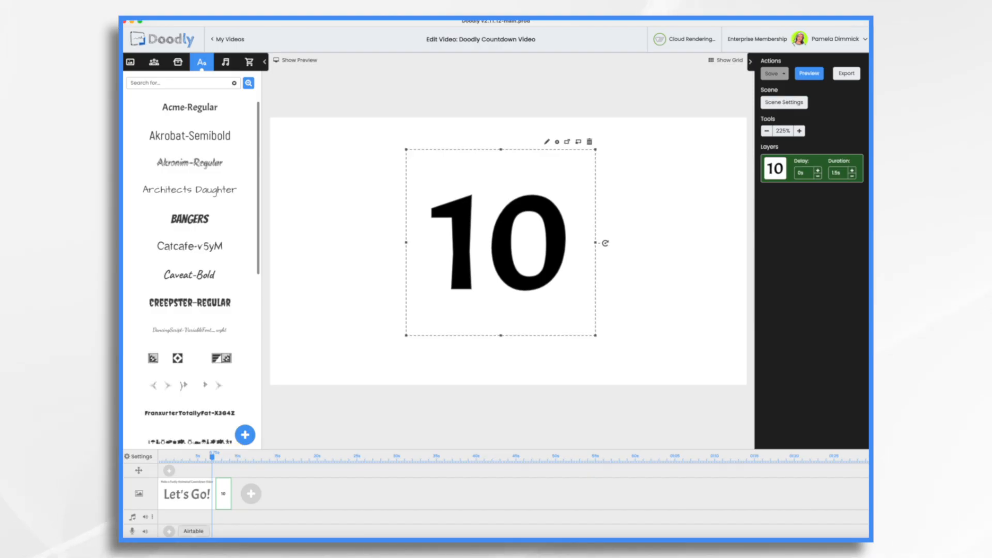
# - Switch to Freepik in the browser and look through the "funky number set" results for usable number styles
pyautogui.click(165, 545)
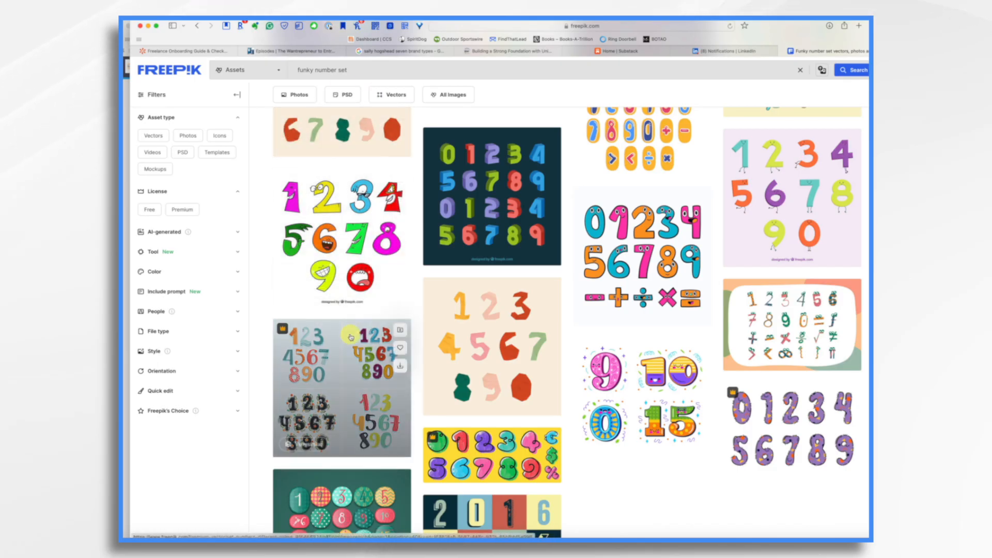
pyautogui.scroll(-2, 351, 337)
pyautogui.scroll(-5, 351, 337)
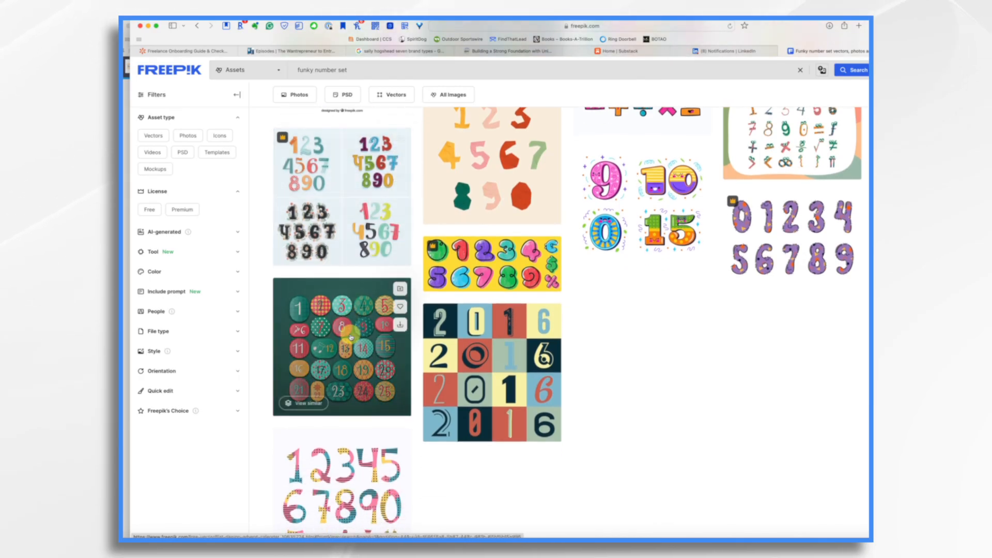
pyautogui.scroll(10, 351, 337)
pyautogui.scroll(3, 351, 337)
pyautogui.scroll(-15, 351, 337)
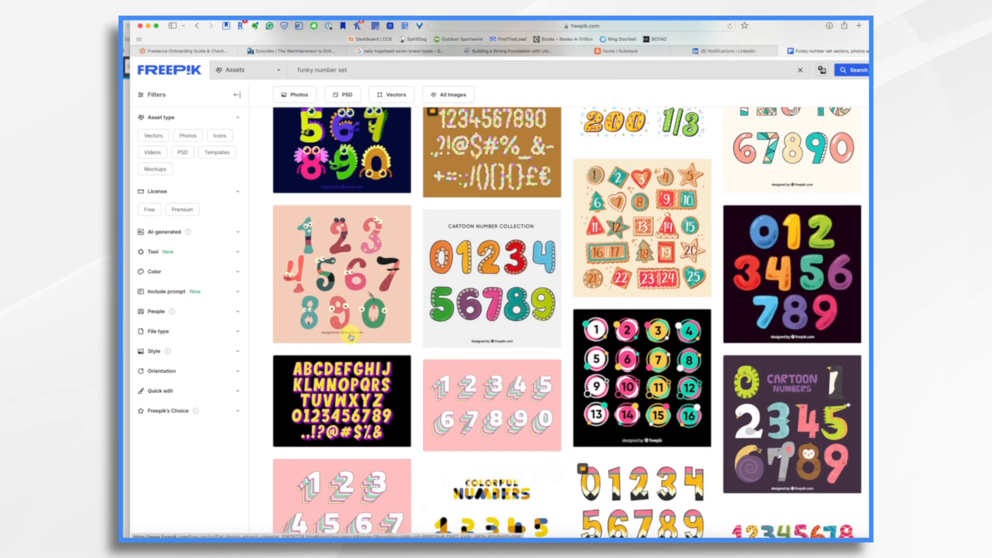
pyautogui.scroll(15, 351, 337)
pyautogui.scroll(-10, 351, 337)
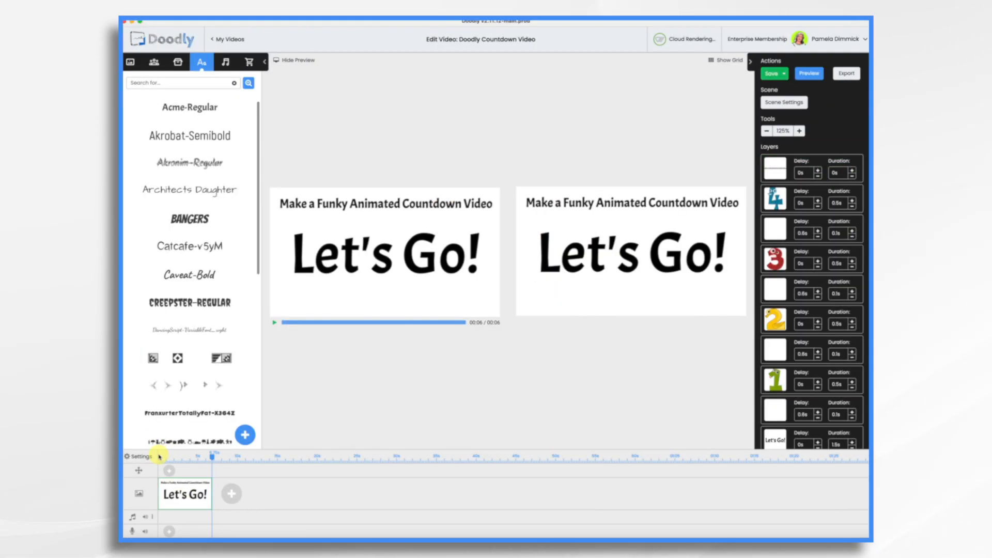
# - Play the countdown scene's preview from the start, replay it, and pause on the number 3
pyautogui.click(159, 456)
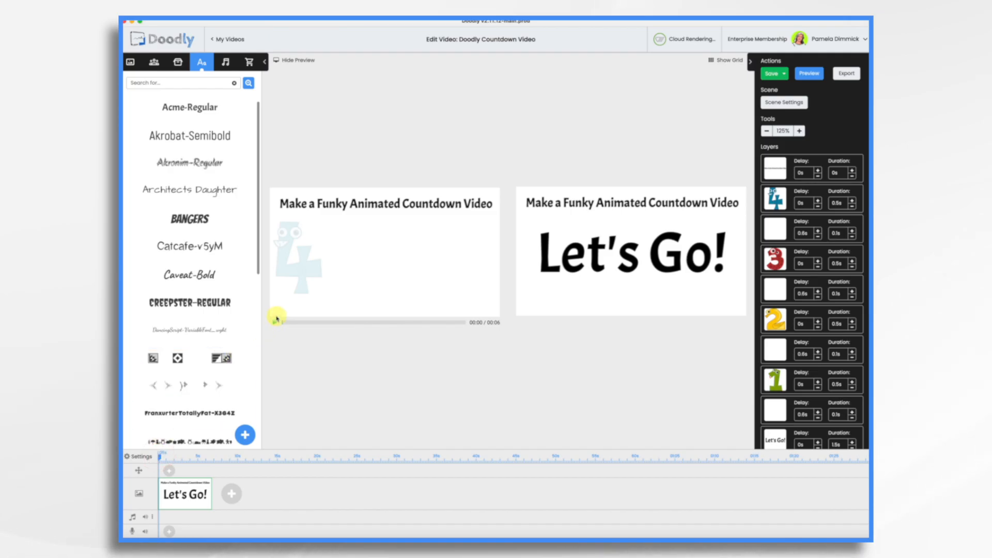
pyautogui.click(275, 324)
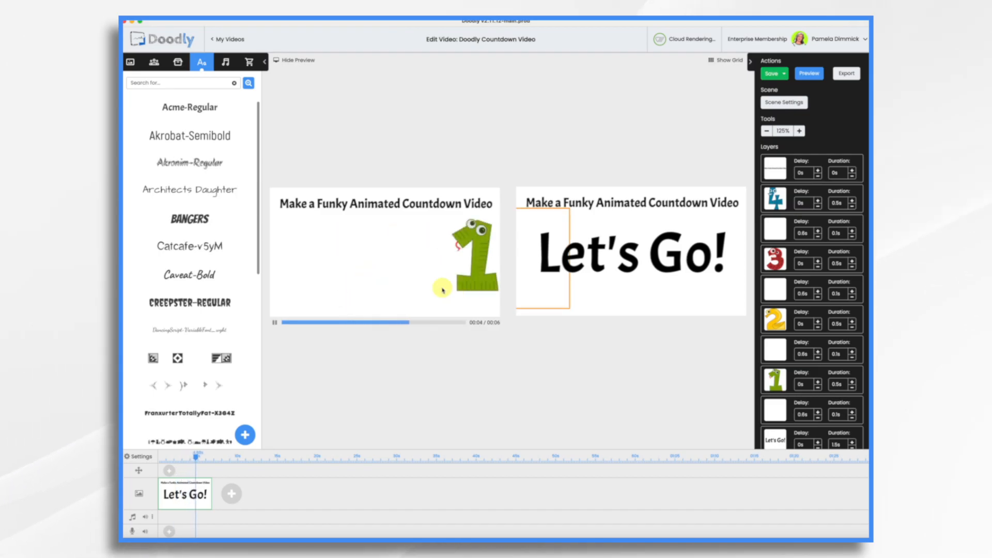
pyautogui.click(276, 323)
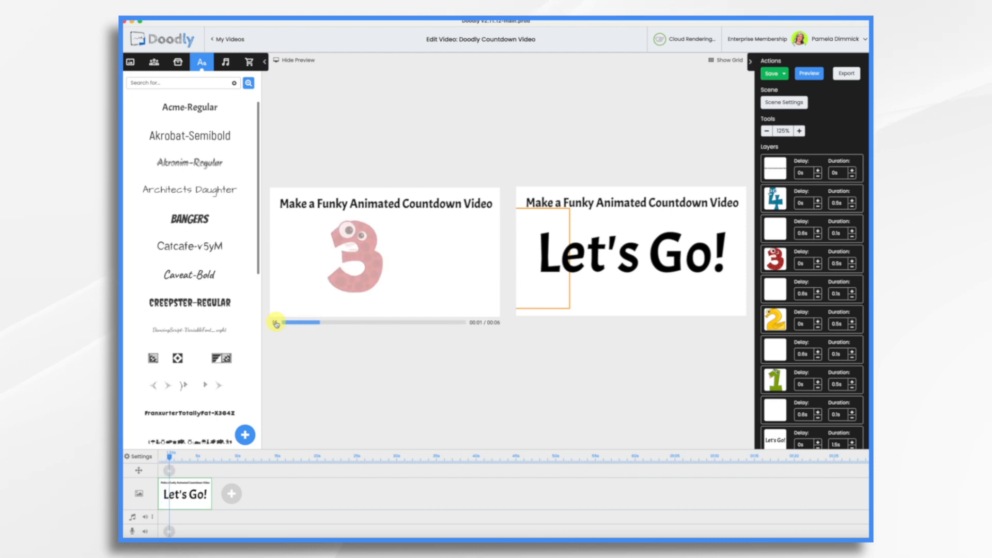
pyautogui.click(276, 323)
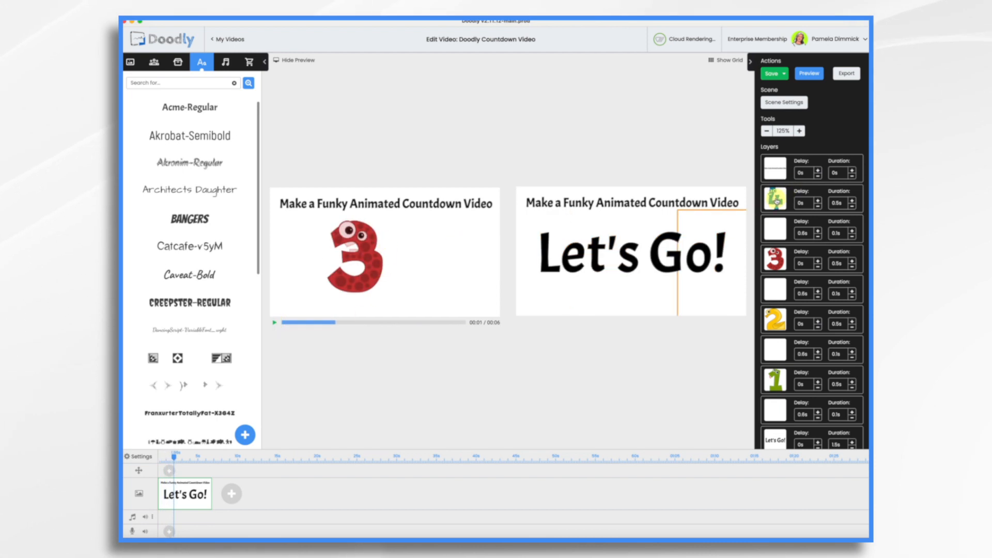
# - Select the 4 layer and the white cover layers after the 4 and the 3 to examine how each number is hidden
pyautogui.click(779, 201)
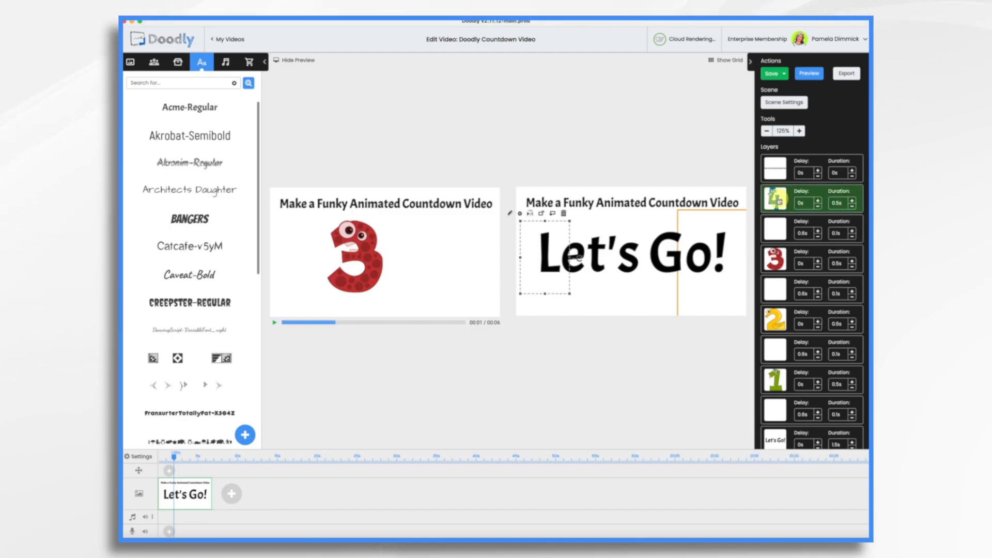
pyautogui.click(780, 229)
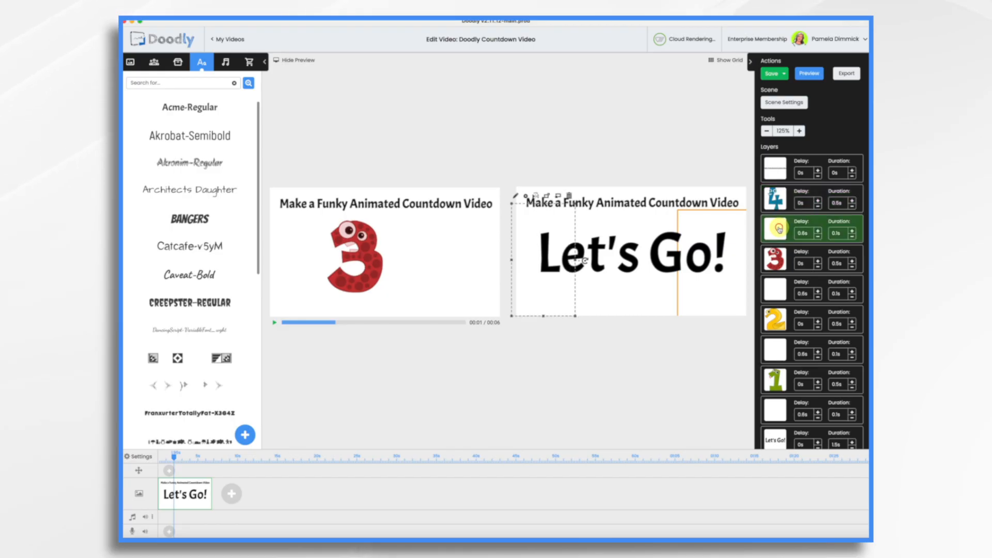
pyautogui.moveTo(526, 228)
pyautogui.mouseDown()
pyautogui.moveTo(608, 236)
pyautogui.moveTo(525, 227)
pyautogui.mouseUp()
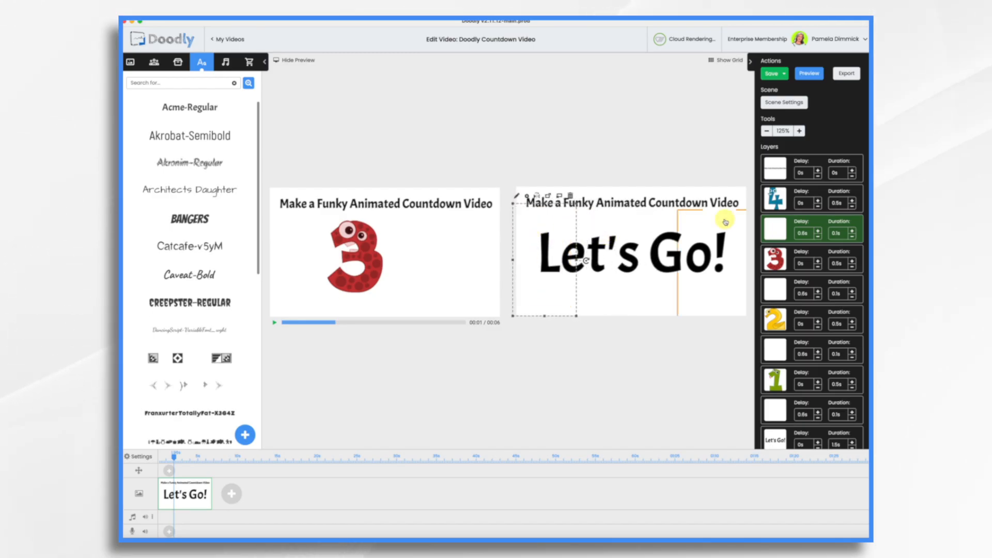
pyautogui.click(777, 292)
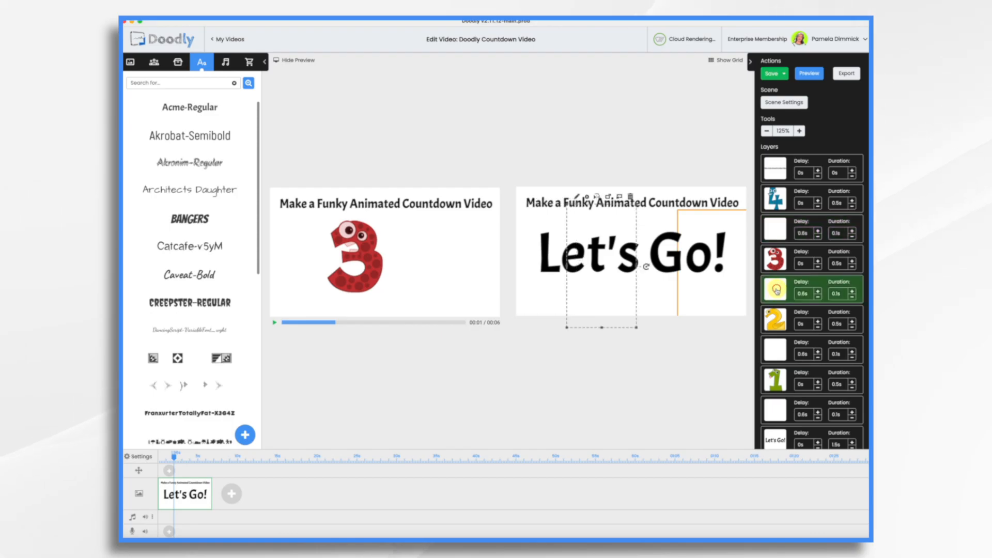
pyautogui.moveTo(593, 281); pyautogui.dragTo(568, 261)
pyautogui.click(777, 290)
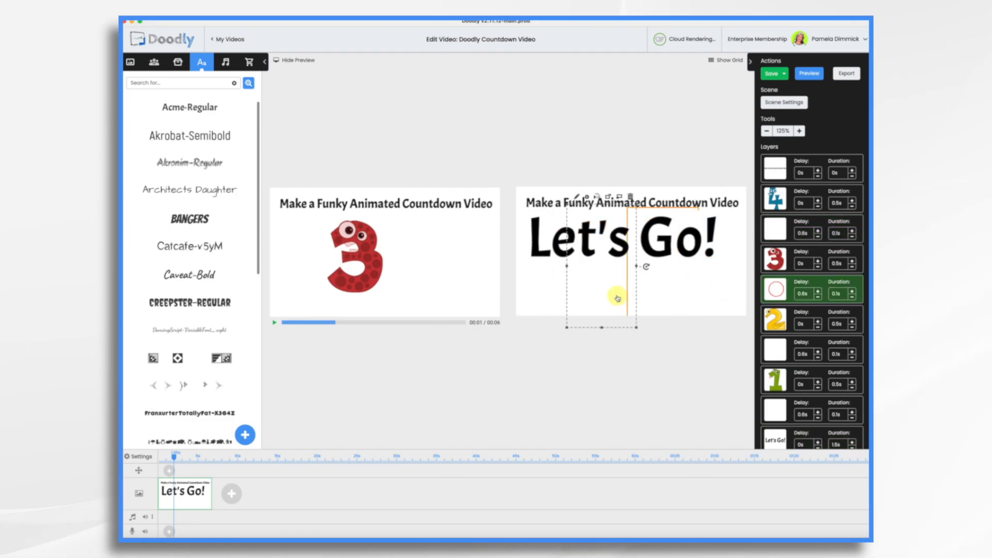
pyautogui.moveTo(605, 295)
pyautogui.mouseDown()
pyautogui.moveTo(689, 297)
pyautogui.moveTo(604, 291)
pyautogui.mouseUp()
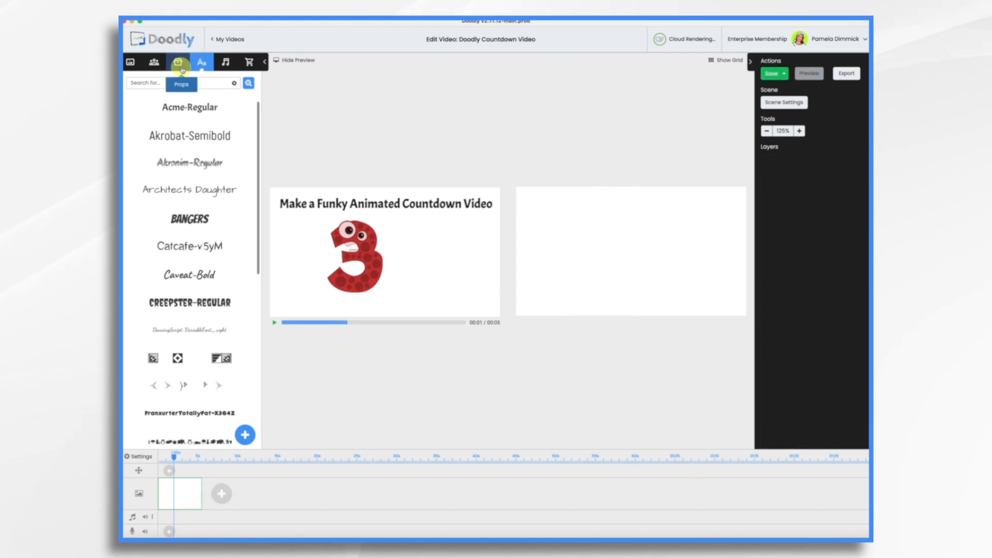
# - Import the ten files purple number 0.png to purple number 9.png from the Desktop folder as new props
pyautogui.click(178, 63)
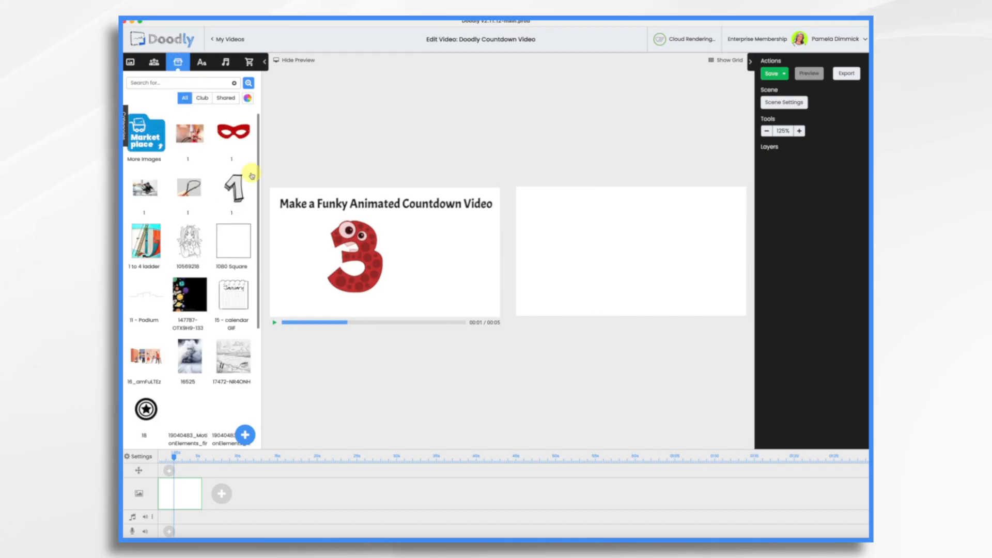
pyautogui.click(246, 435)
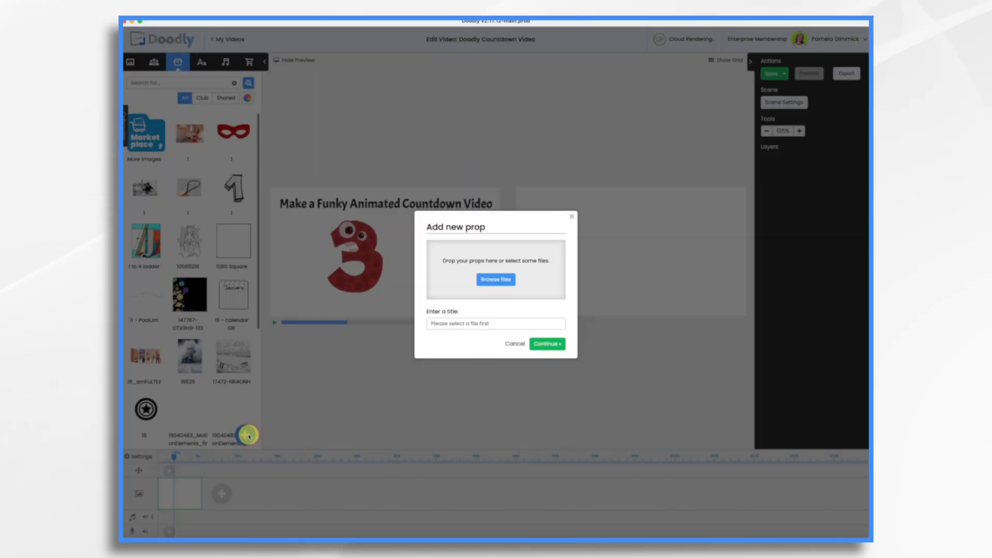
pyautogui.click(500, 283)
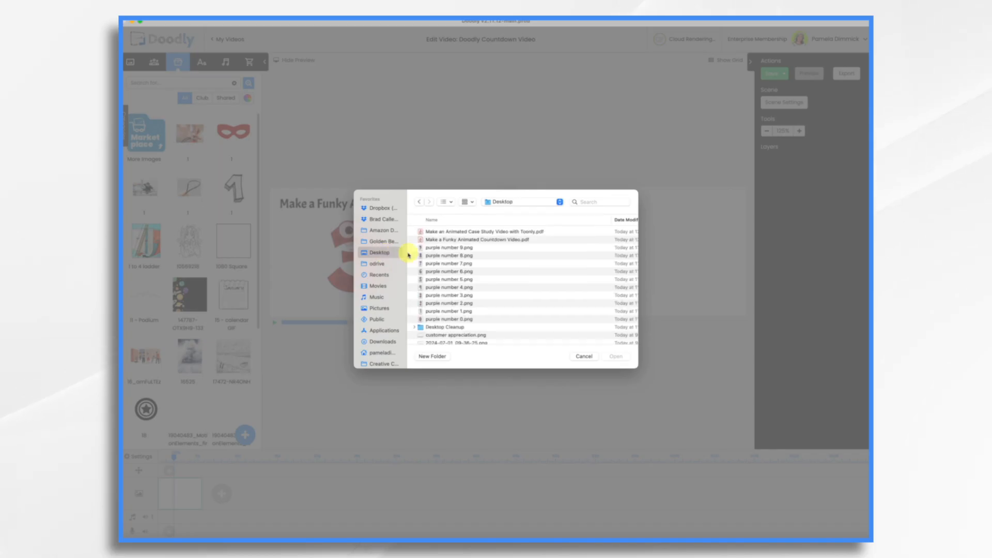
pyautogui.click(438, 249)
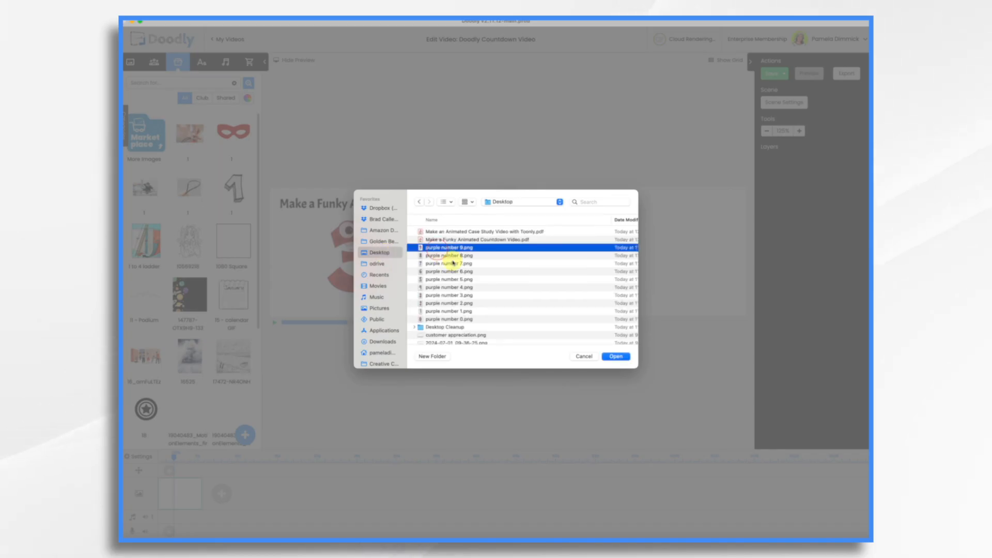
pyautogui.keyDown('shift'); pyautogui.click(458, 319); pyautogui.keyUp('shift')
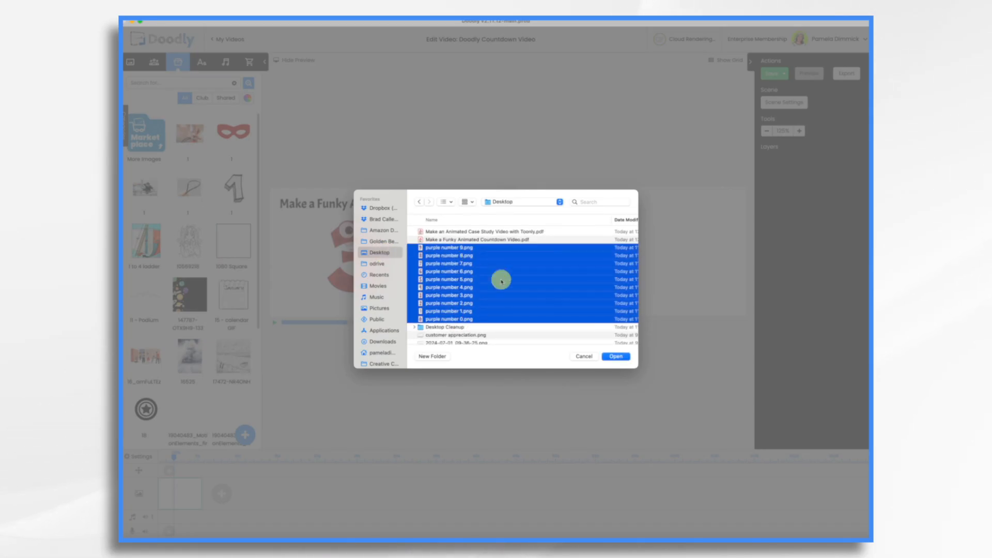
pyautogui.click(620, 357)
pyautogui.scroll(-5, 525, 331)
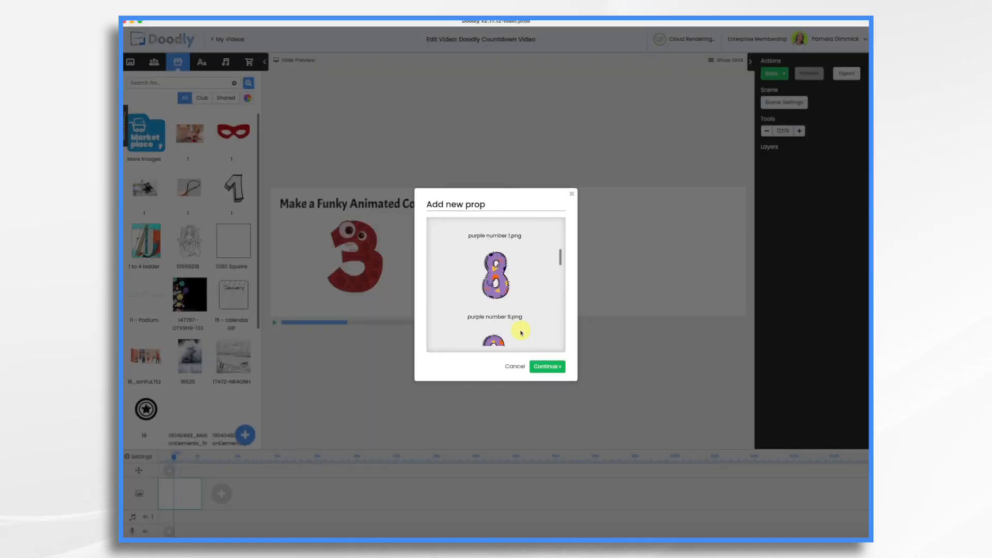
pyautogui.click(551, 367)
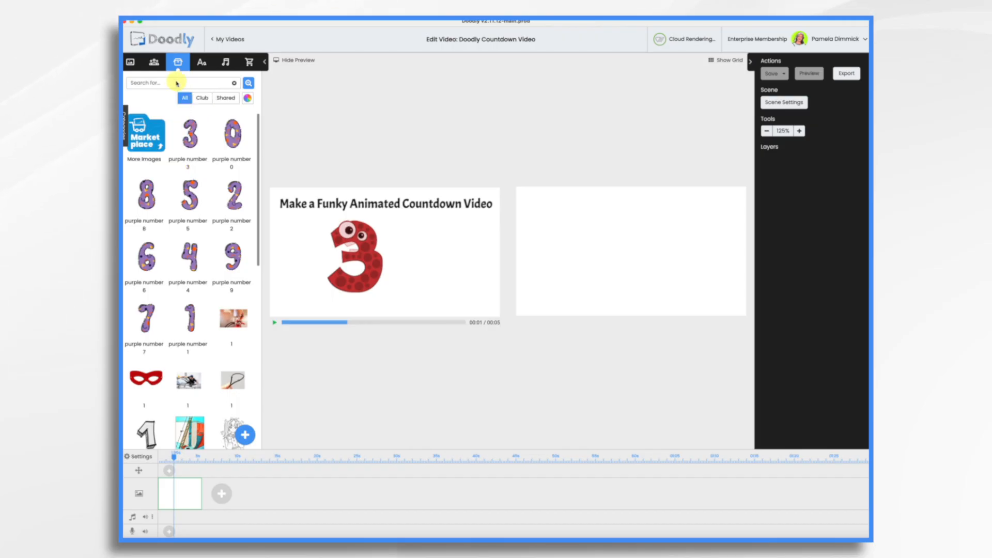
# - Search the props library for "purple number"
pyautogui.write('pur')
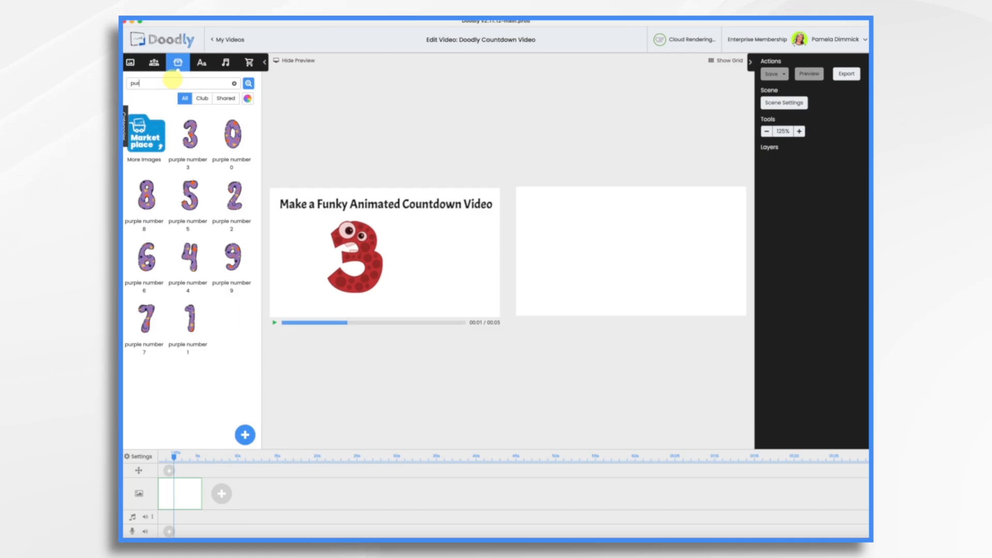
pyautogui.write('lle num')
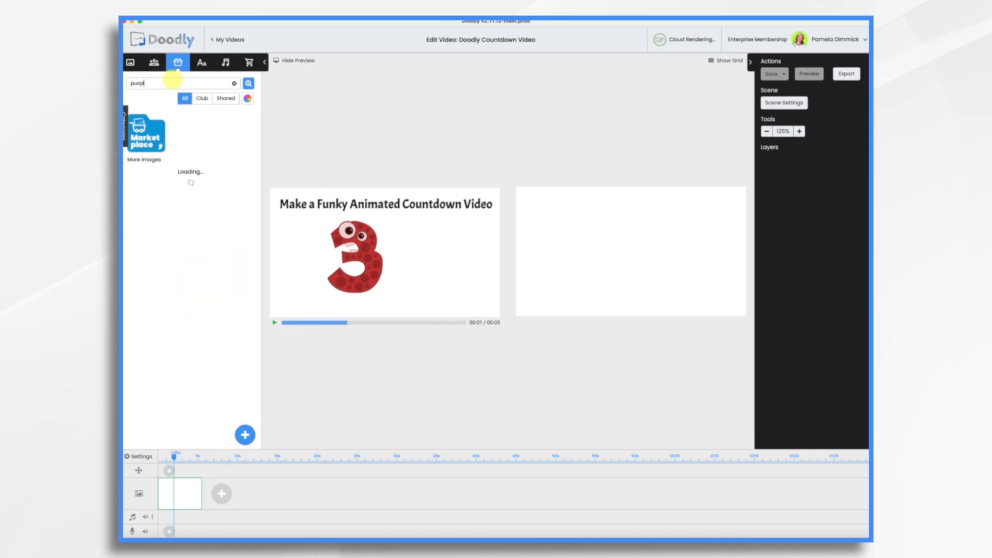
pyautogui.write('ber')
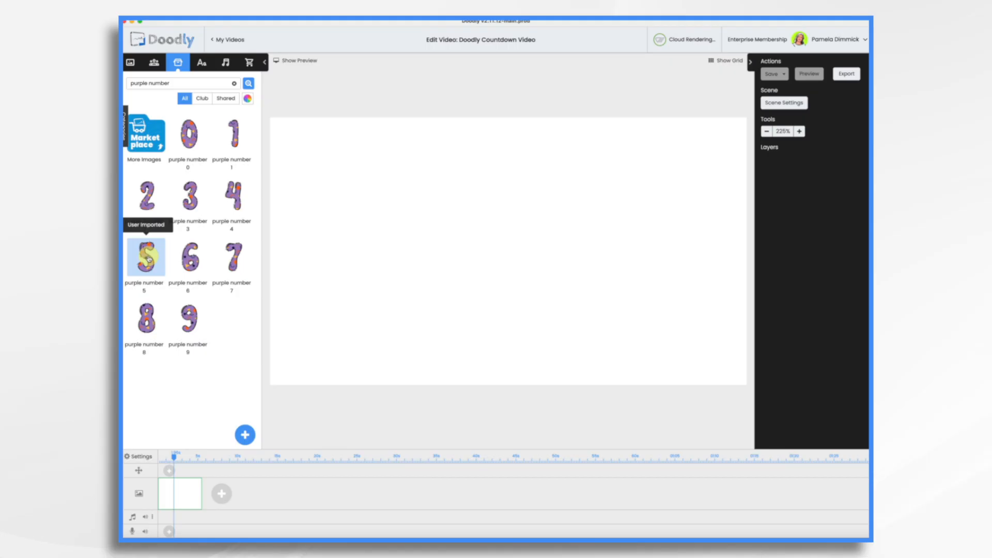
# - Place the purple number props 5, 4, 3, 2 and 1 in that order from left to right across the empty scene
pyautogui.moveTo(154, 259); pyautogui.dragTo(331, 240)
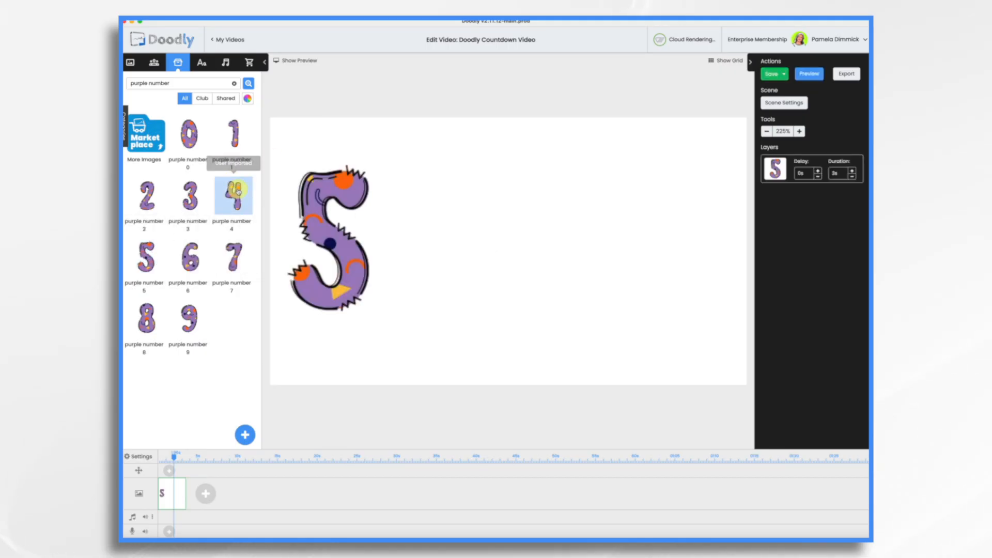
pyautogui.moveTo(236, 196); pyautogui.dragTo(436, 223)
pyautogui.moveTo(190, 196); pyautogui.dragTo(527, 248)
pyautogui.moveTo(147, 196); pyautogui.dragTo(615, 264)
pyautogui.moveTo(240, 129); pyautogui.dragTo(722, 269)
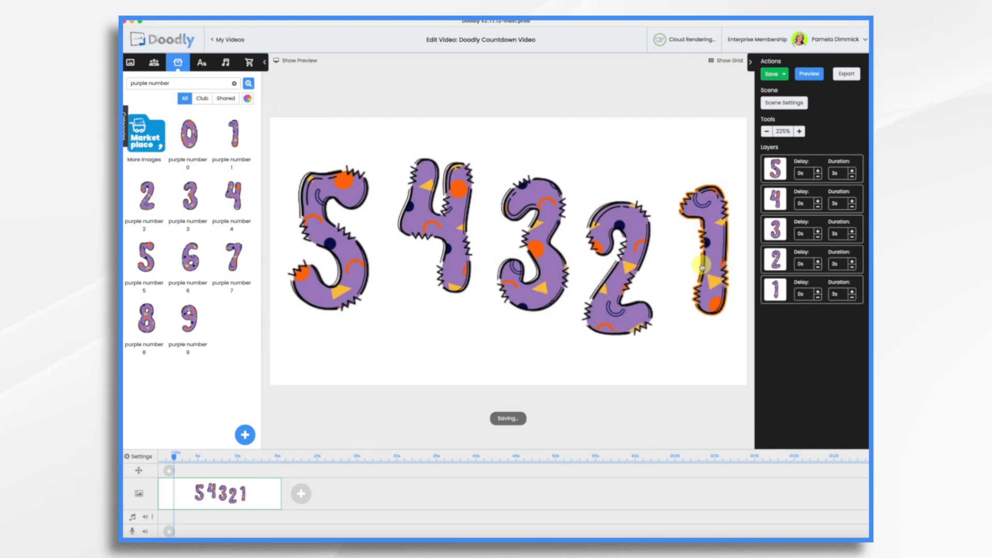
# - Align all five purple numbers by their middles and scale the group down slightly within the scene
pyautogui.hotkey('ctrl', 'a')
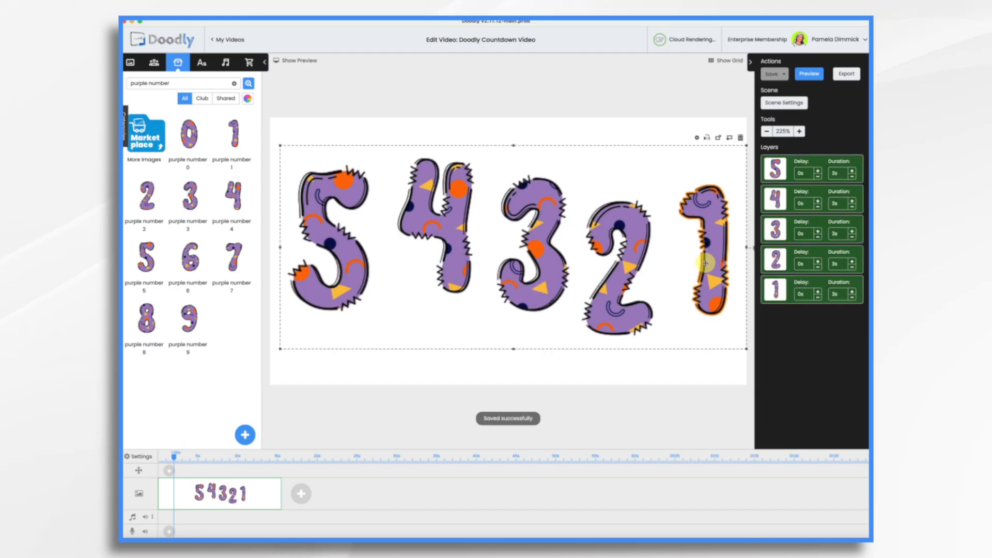
pyautogui.rightClick(410, 292)
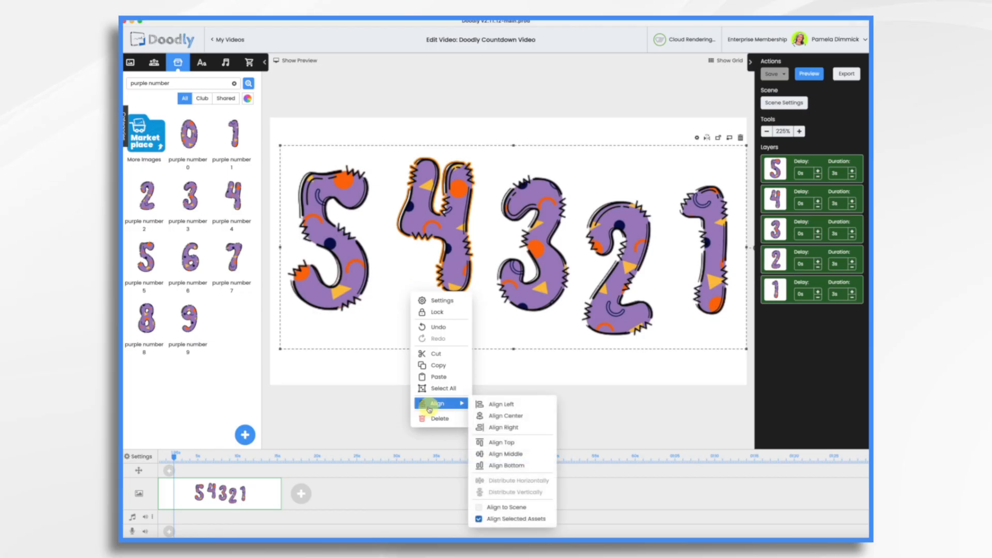
pyautogui.moveTo(454, 403)
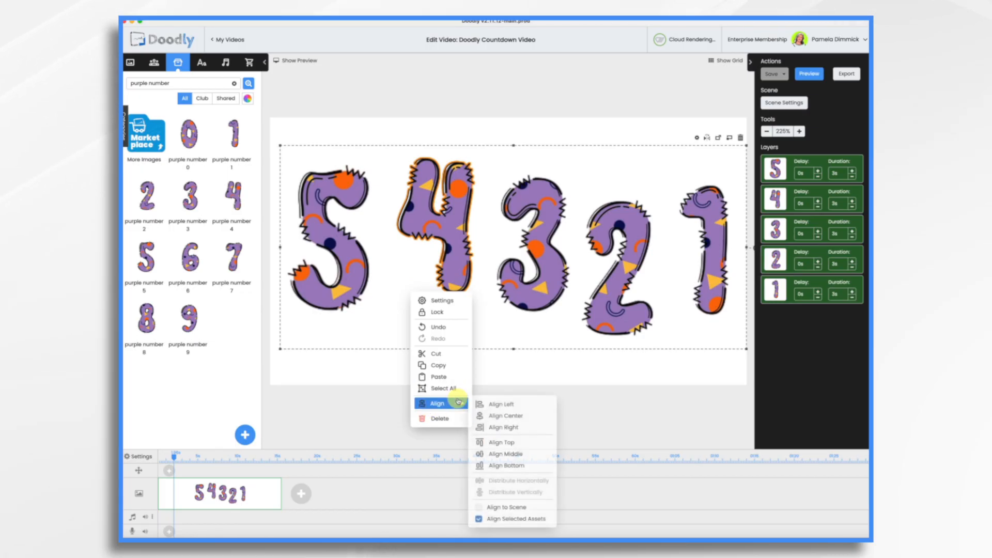
pyautogui.click(500, 455)
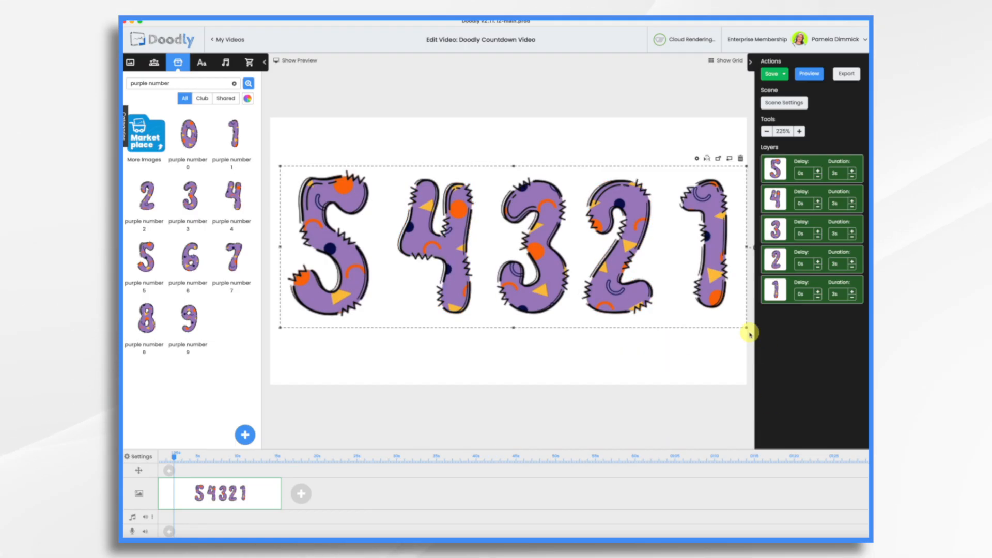
pyautogui.moveTo(746, 329); pyautogui.dragTo(724, 321)
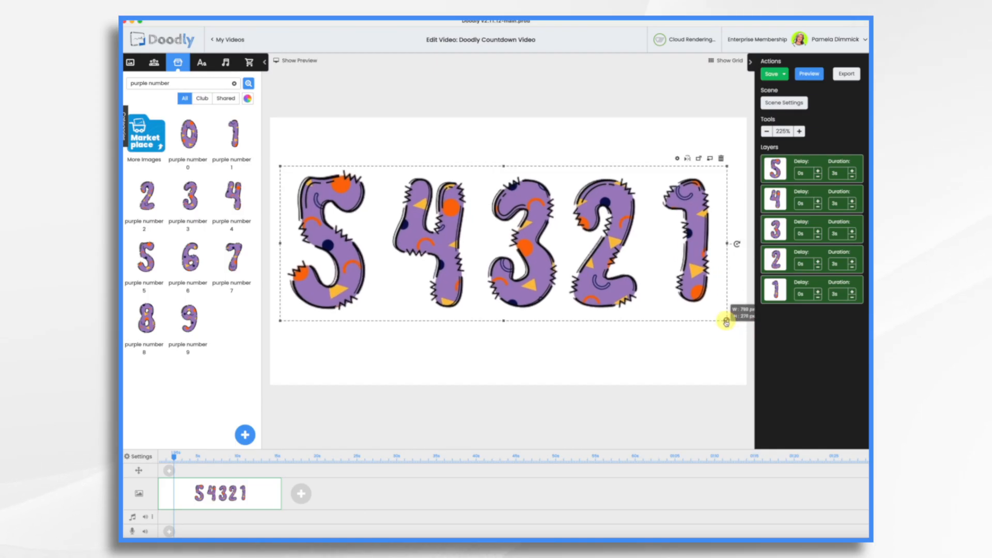
# - Shift the individual numbers sideways to space the 5 4 3 2 1 row more evenly, and preview the video
pyautogui.click(656, 368)
pyautogui.click(447, 252)
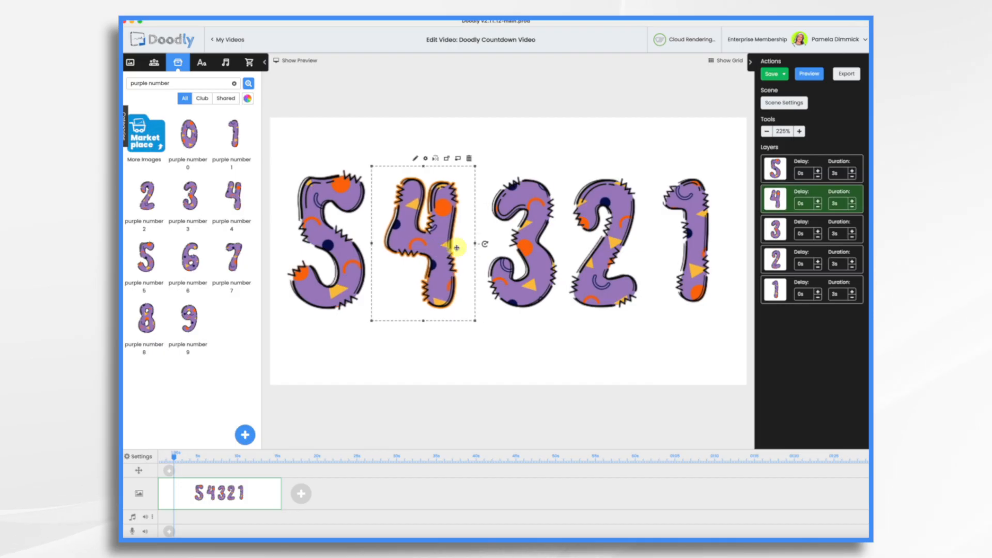
pyautogui.click(511, 248)
pyautogui.click(692, 261)
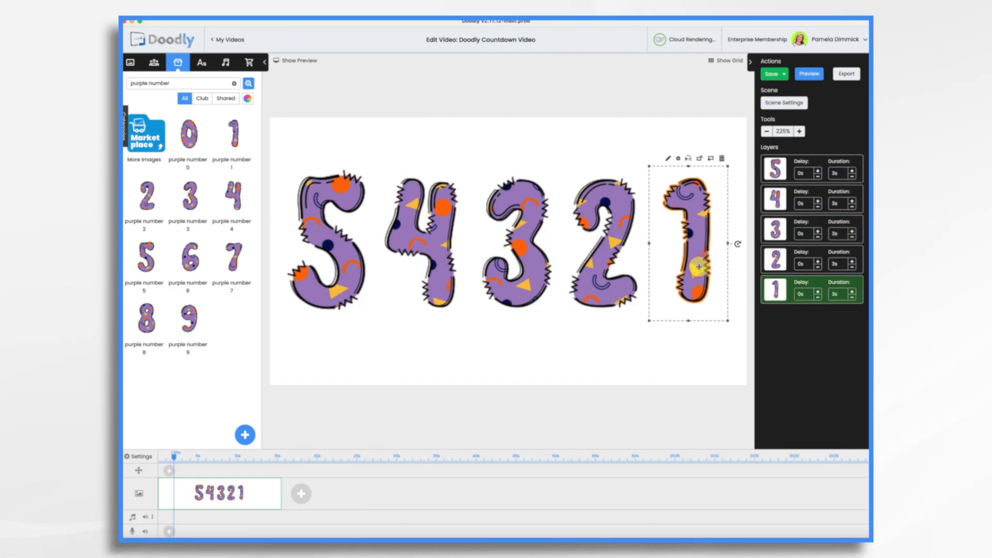
pyautogui.click(621, 285)
pyautogui.click(692, 248)
pyautogui.click(509, 292)
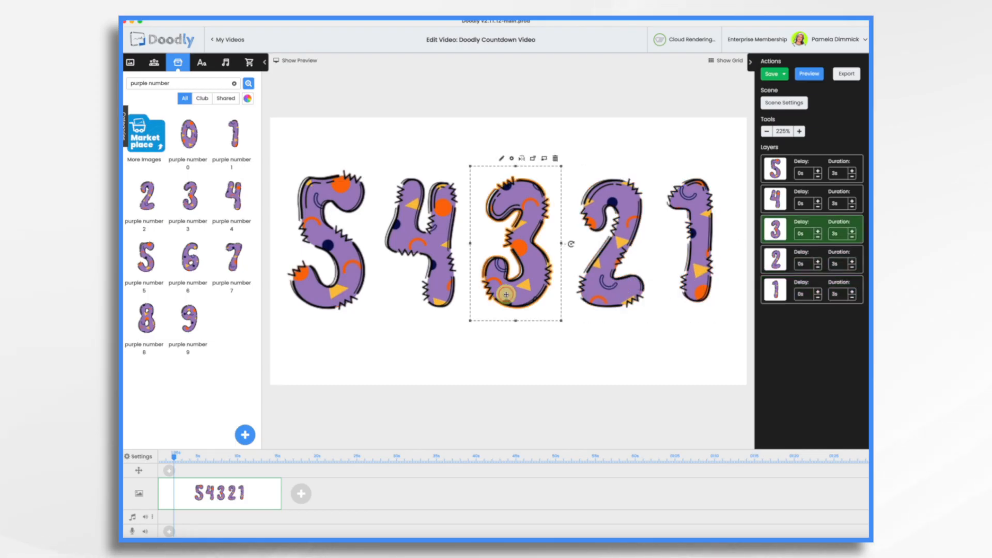
pyautogui.click(387, 354)
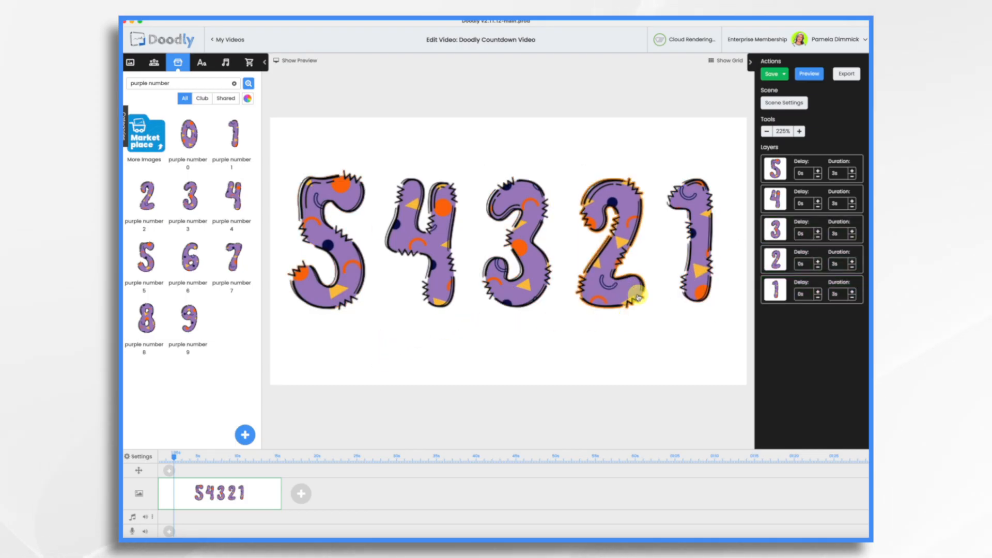
pyautogui.click(812, 77)
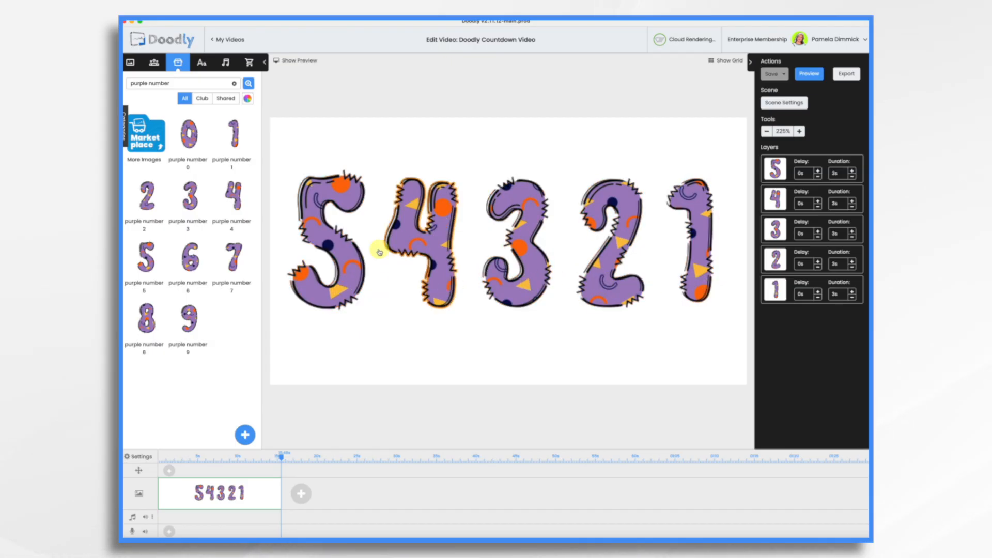
# - Set the enter animation delay and duration to 0.5s for all five numbers, and preview the video
pyautogui.press('super+a')
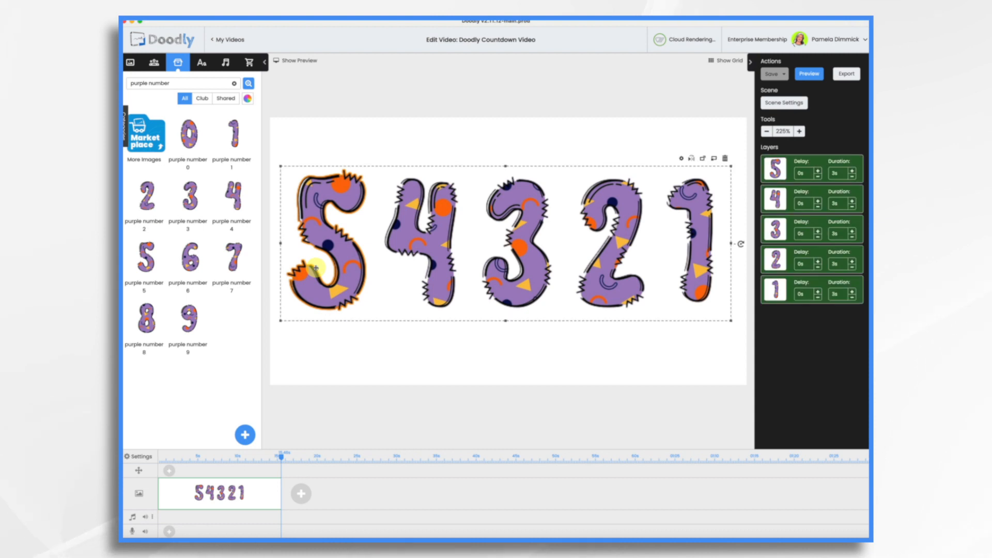
pyautogui.click(681, 160)
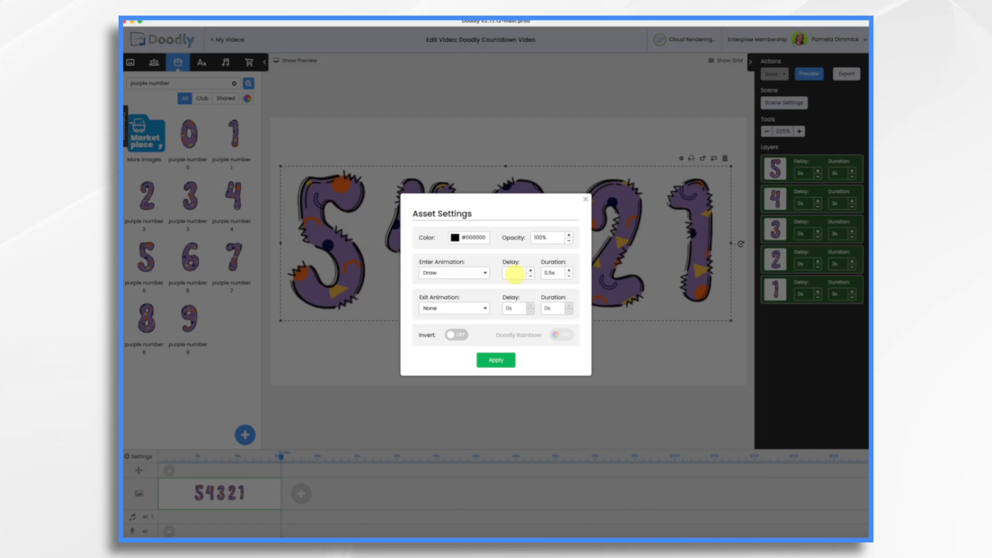
pyautogui.click(496, 360)
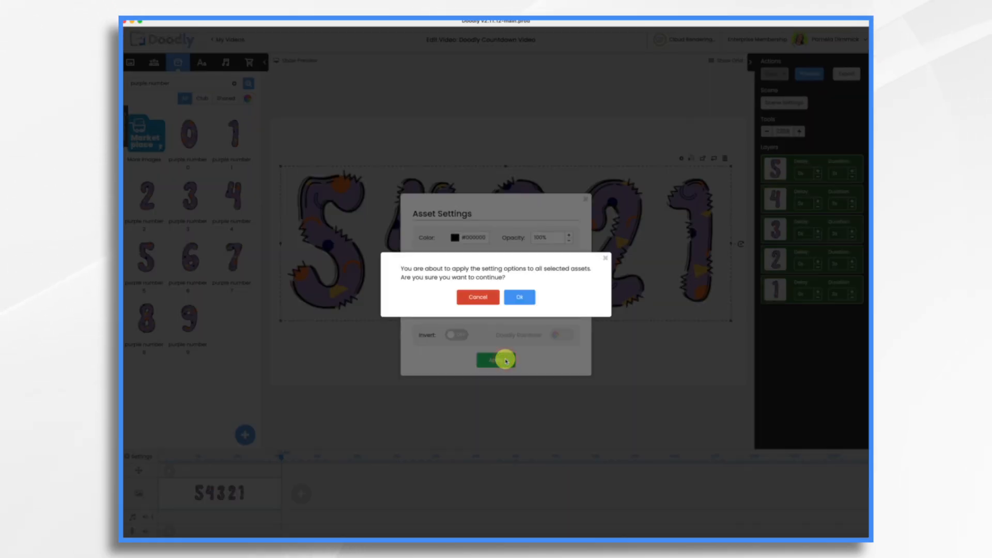
pyautogui.click(519, 295)
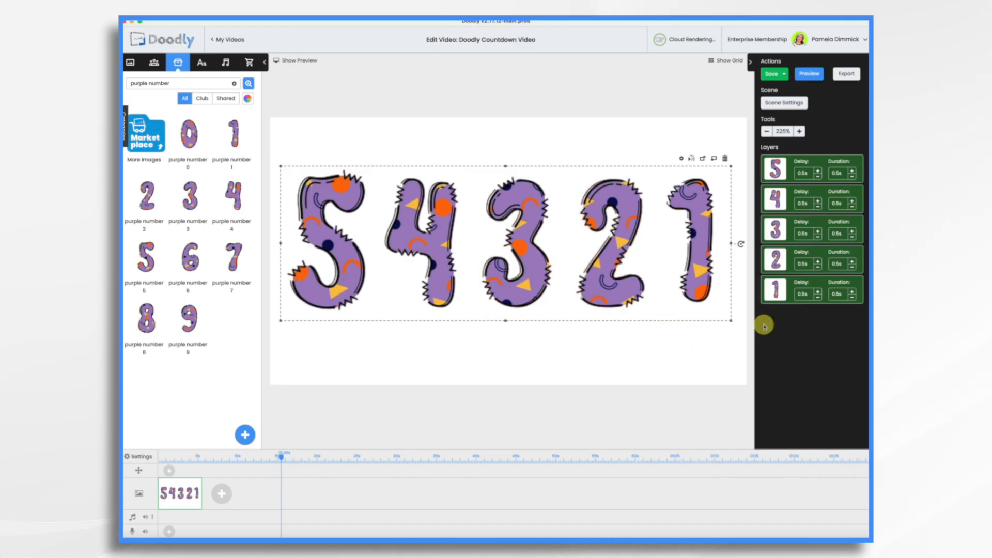
pyautogui.click(811, 75)
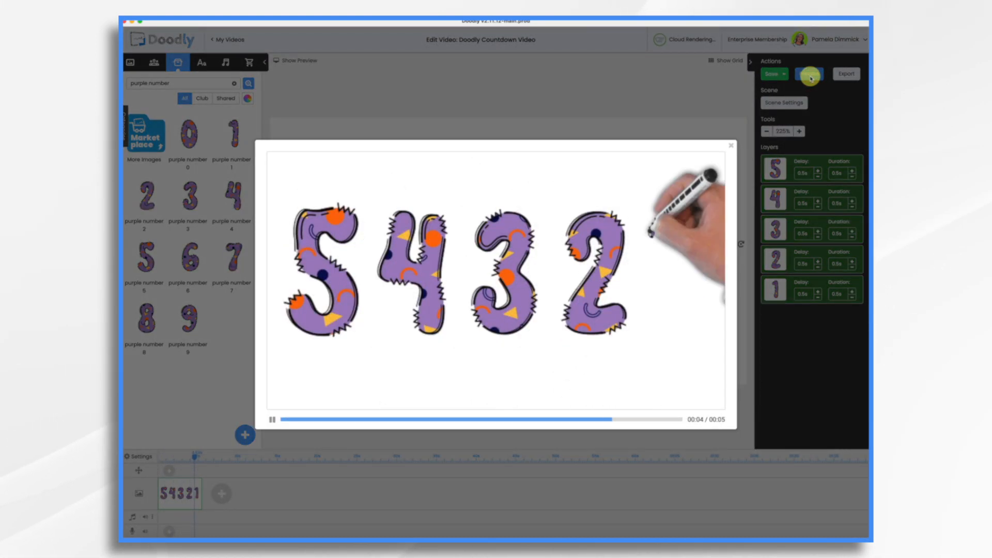
pyautogui.click(731, 148)
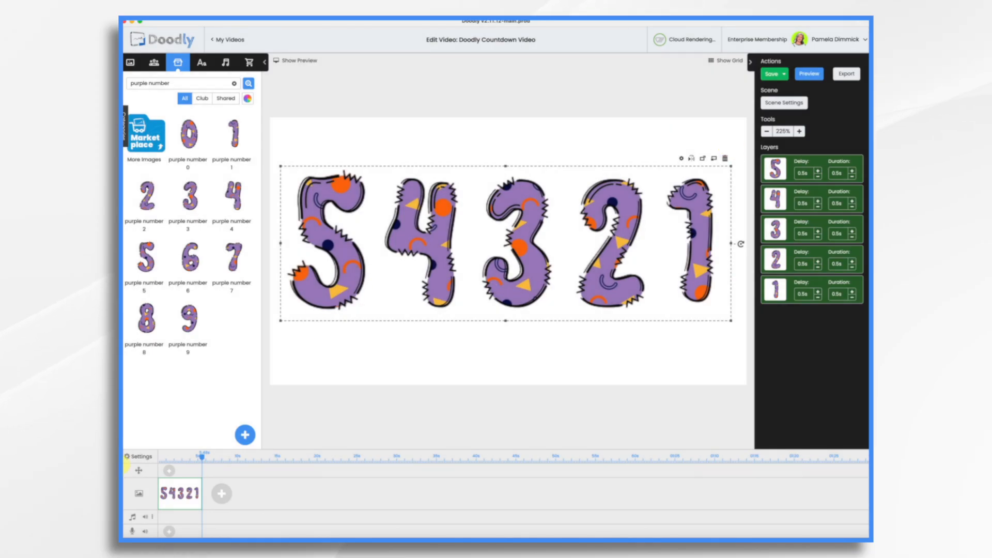
# - Change the video's hand style to No Hand and preview the countdown without a drawing hand
pyautogui.click(138, 464)
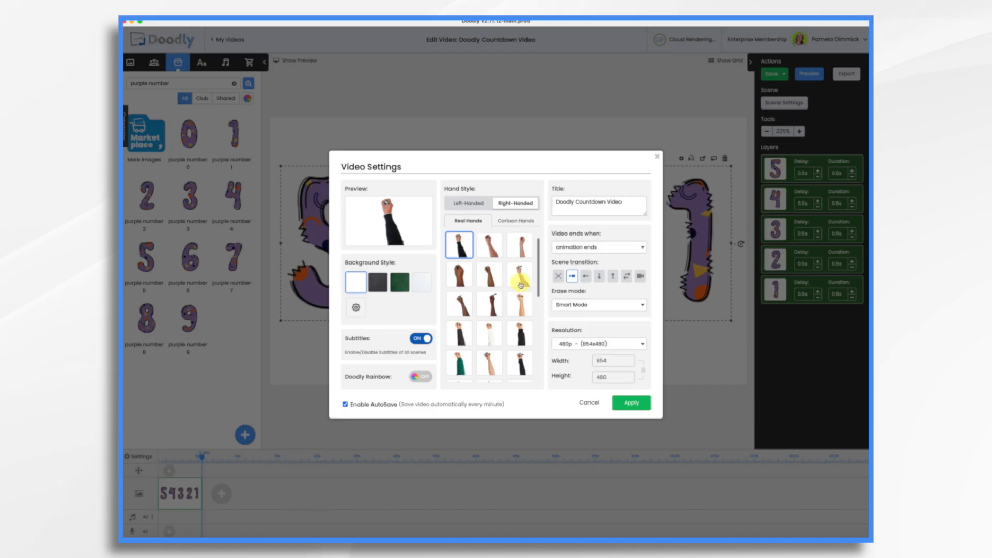
pyautogui.scroll(-5, 511, 295)
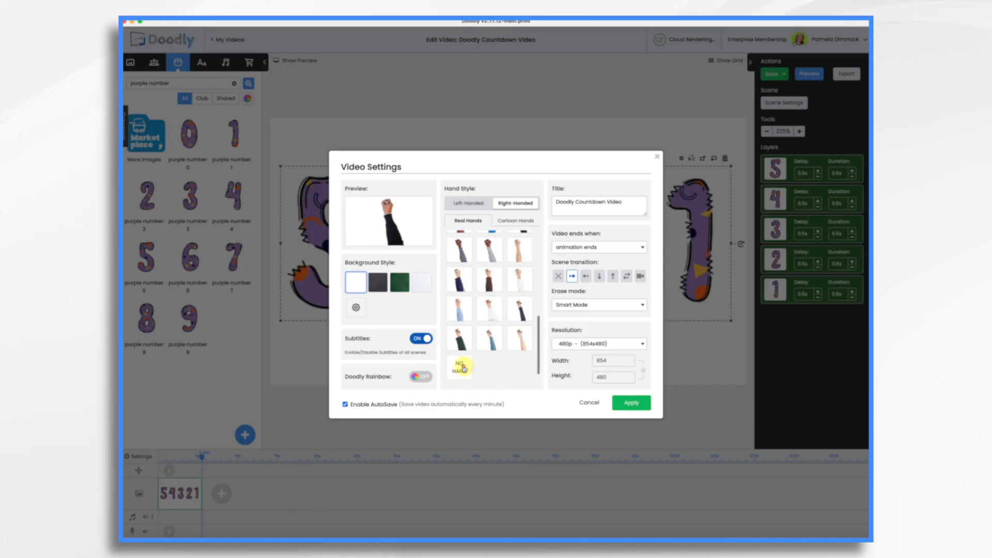
pyautogui.click(463, 367)
pyautogui.click(638, 403)
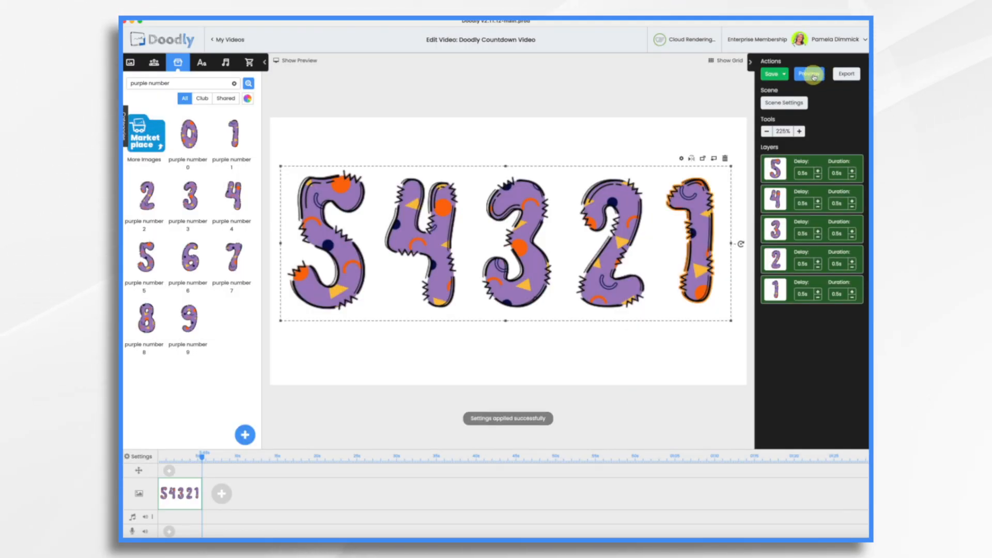
pyautogui.click(814, 76)
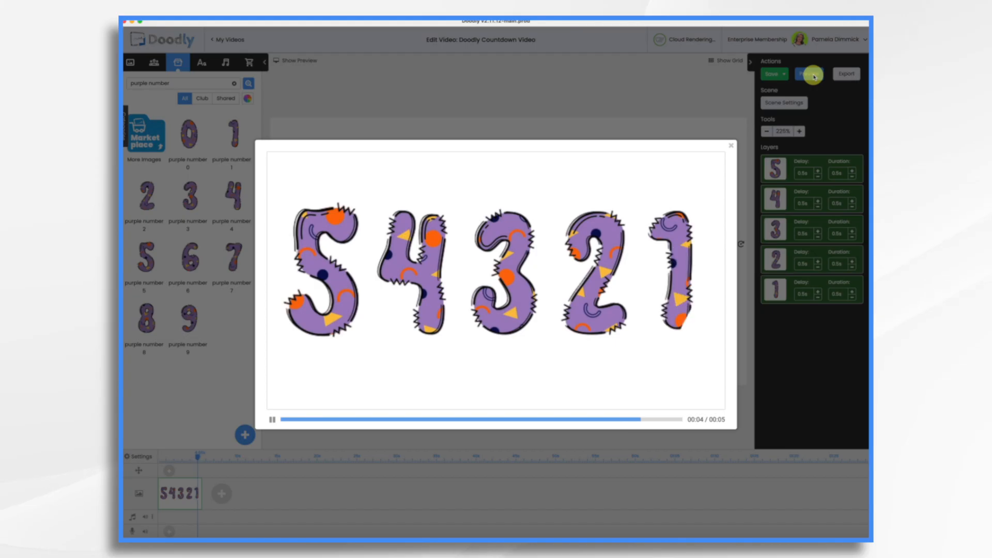
pyautogui.click(731, 147)
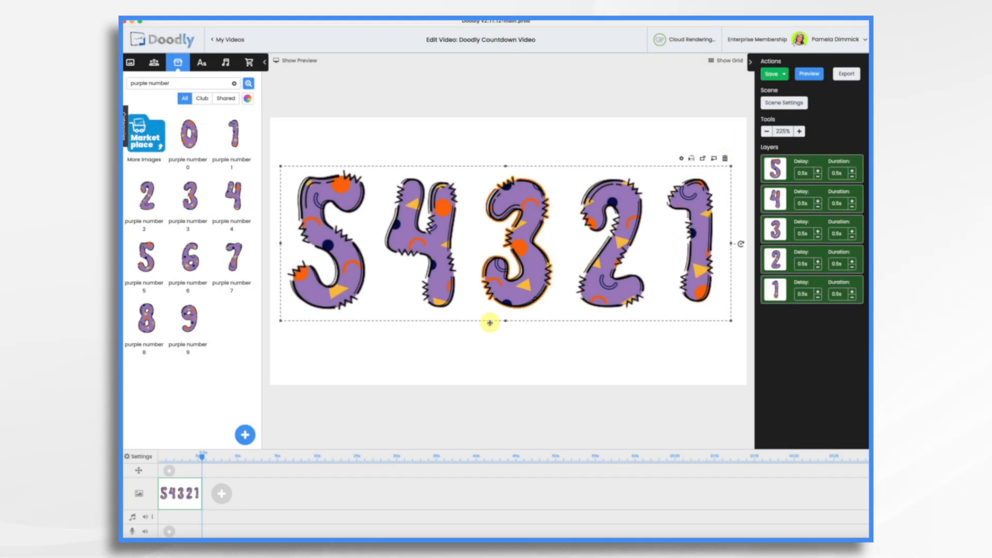
# - Change the reveal mode of the purple number 5 asset and save it back to the scene
pyautogui.click(342, 382)
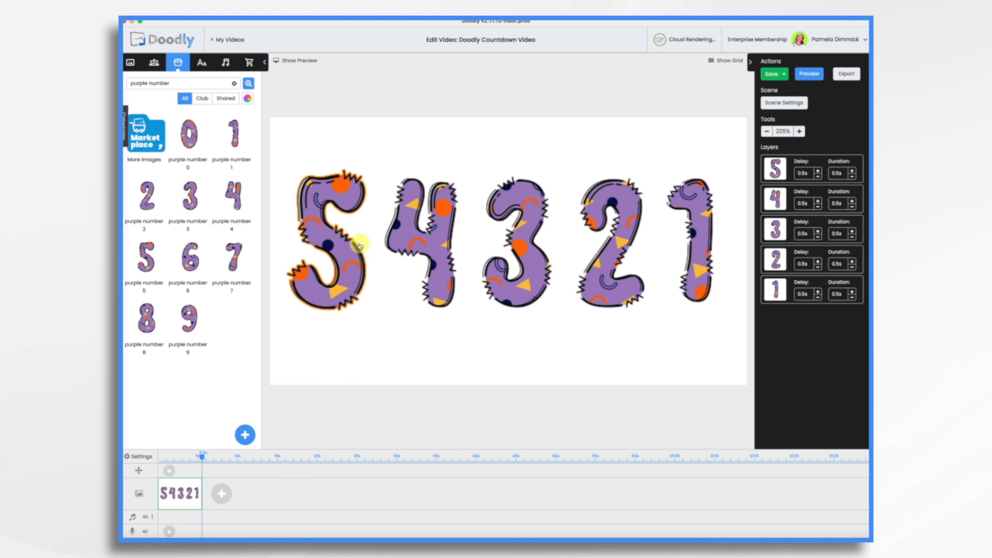
pyautogui.click(352, 298)
pyautogui.click(320, 159)
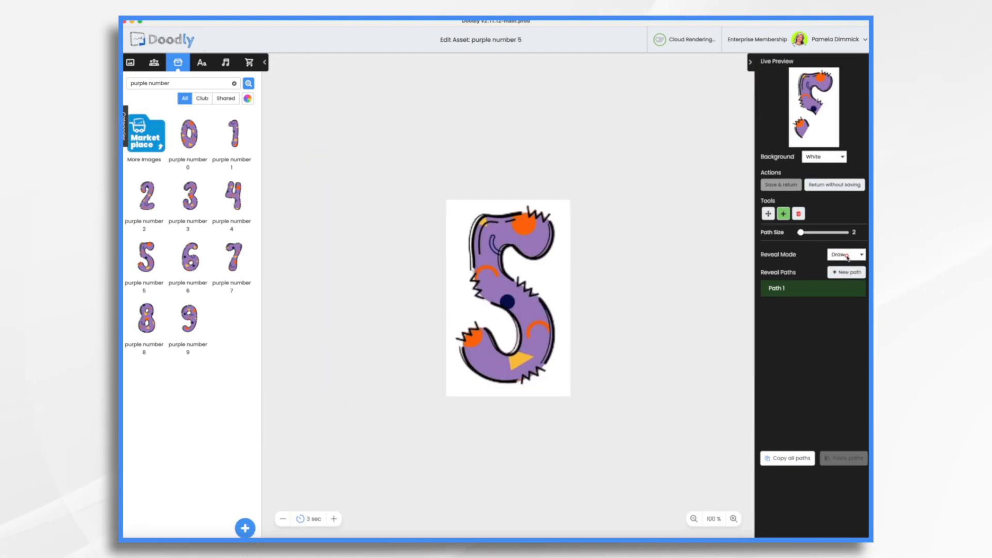
pyautogui.click(846, 255)
pyautogui.click(840, 266)
pyautogui.click(783, 185)
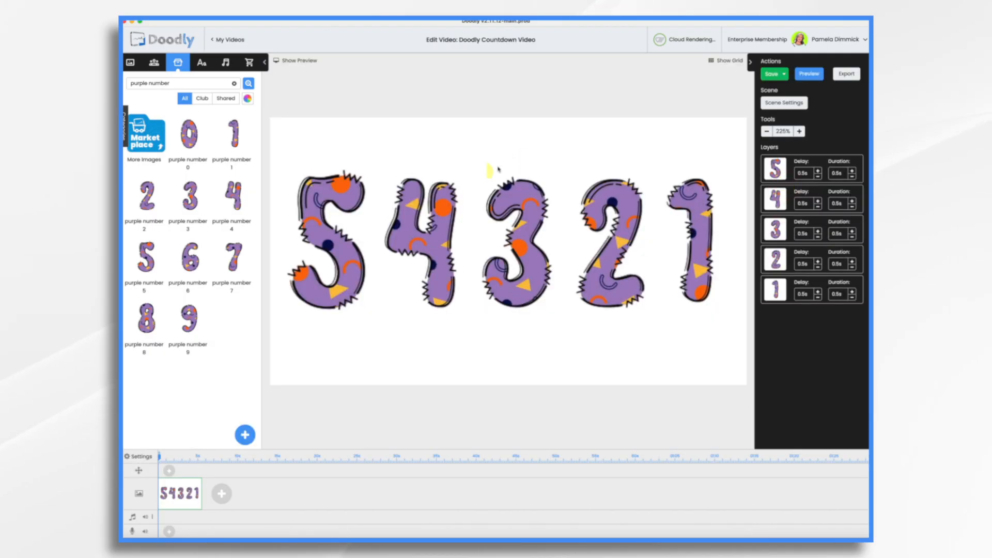
# - Repeat the reveal mode change for the remaining numbers, starting with the 4, and preview the video
pyautogui.click(445, 205)
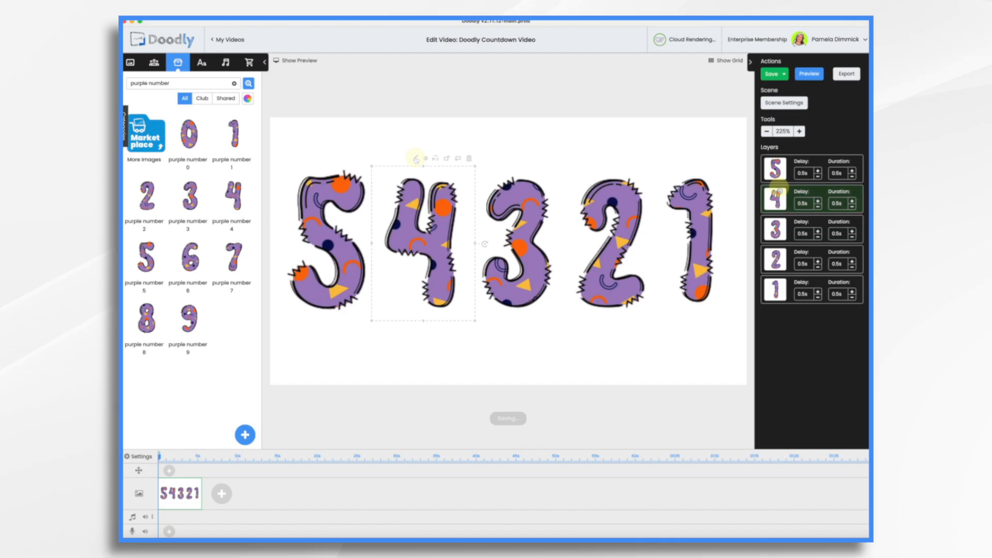
pyautogui.click(812, 75)
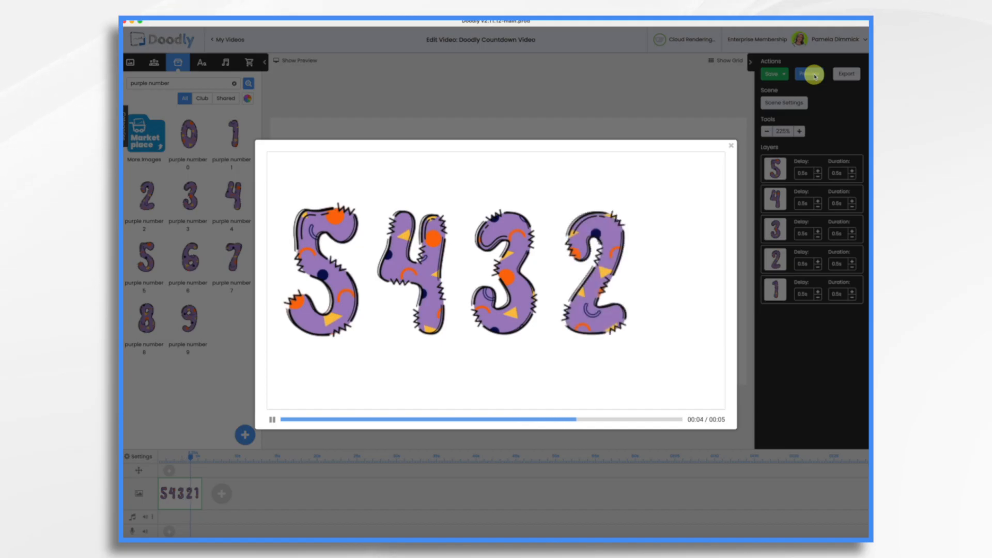
pyautogui.click(730, 145)
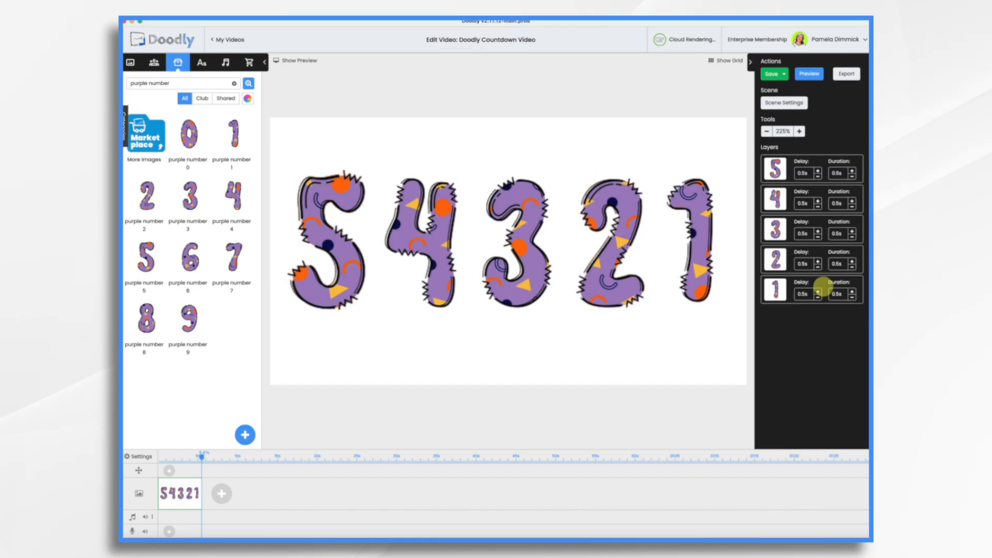
# - Switch to the Pyks image editor by searching for "pyks" in the app launcher
pyautogui.hotkey('alt', 'space')
pyautogui.write('pyks')
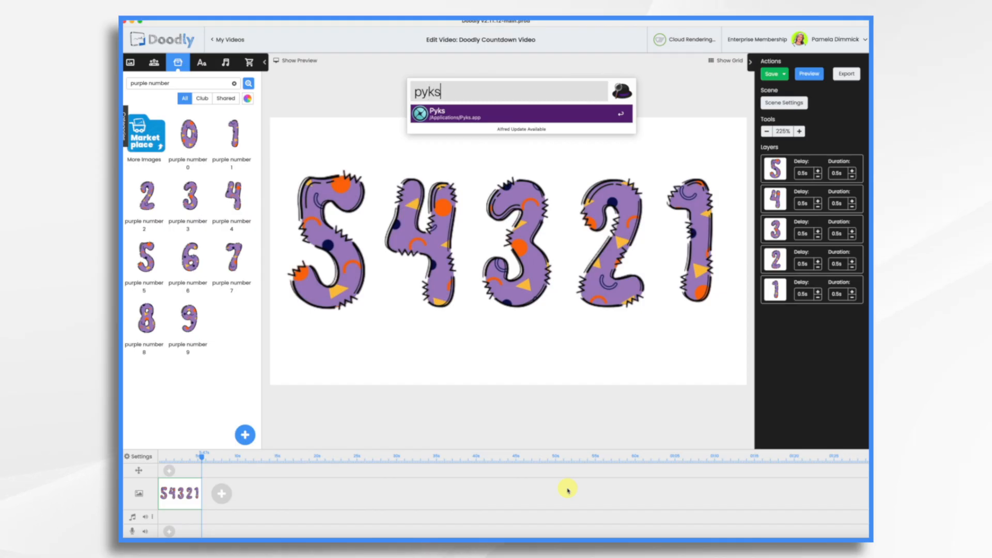
pyautogui.press('Return')
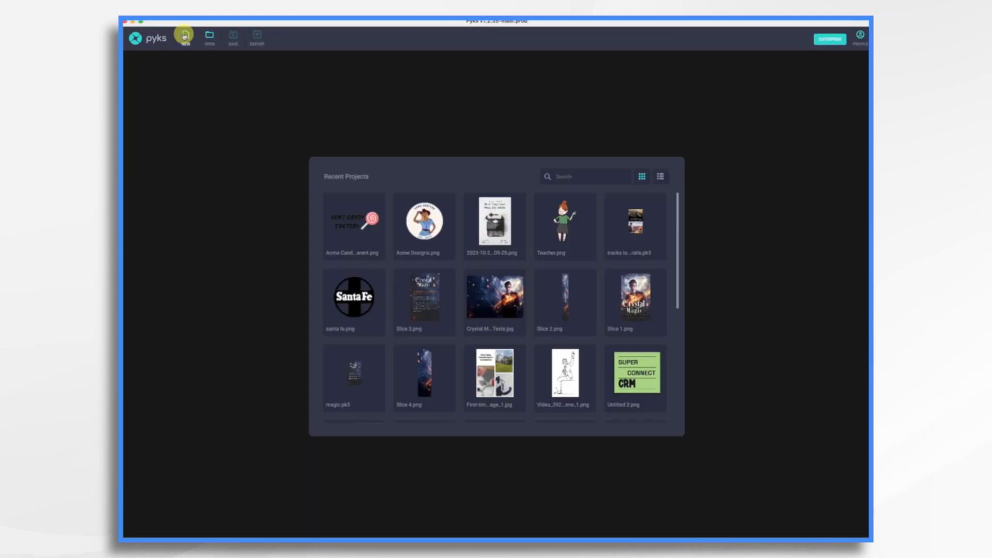
# - Create a new custom image with a width of 1080 and a height of 1920
pyautogui.click(184, 35)
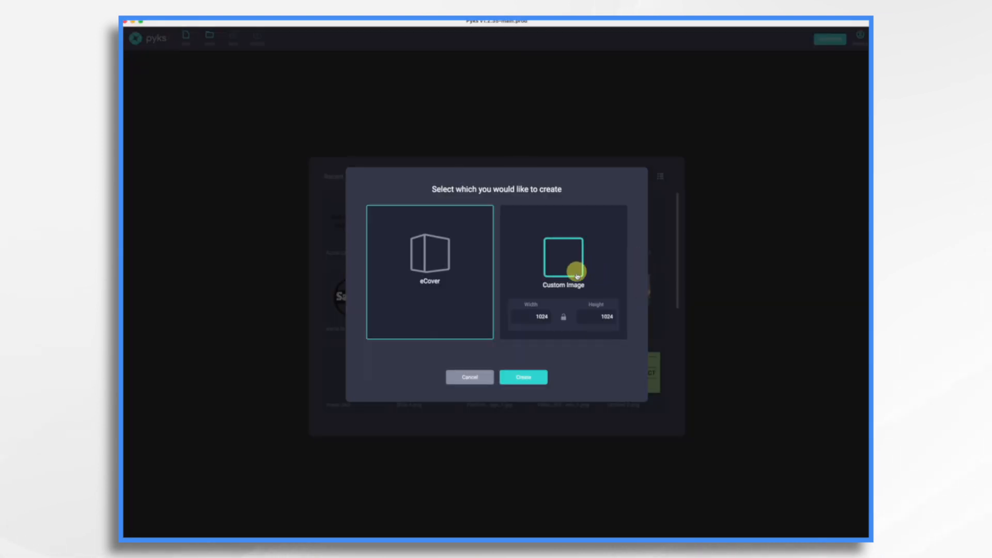
pyautogui.click(546, 316)
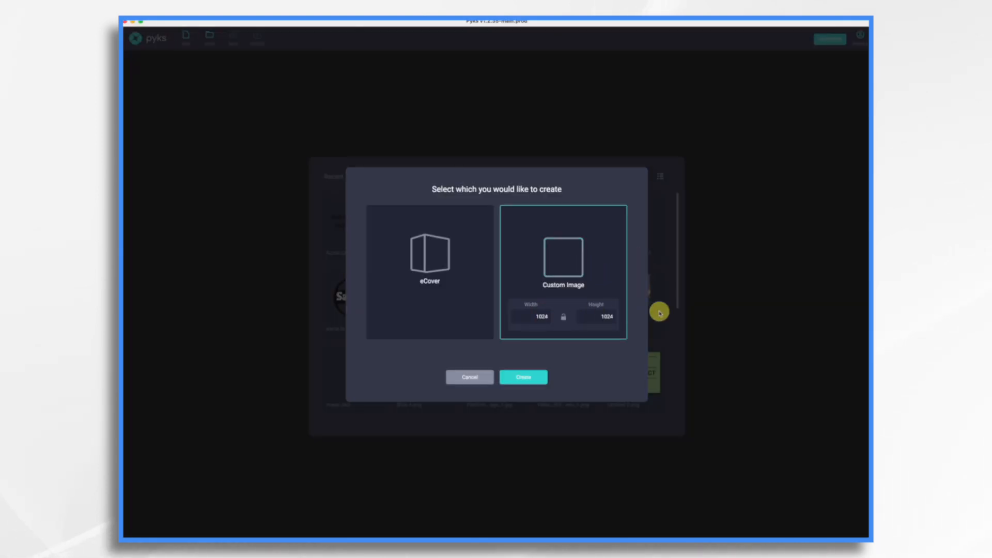
pyautogui.click(546, 316)
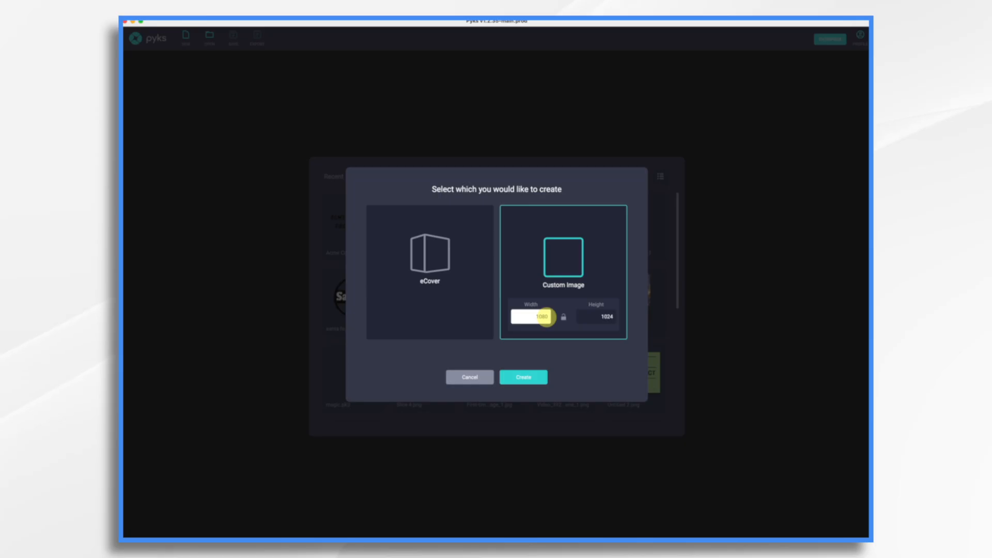
pyautogui.press('Tab')
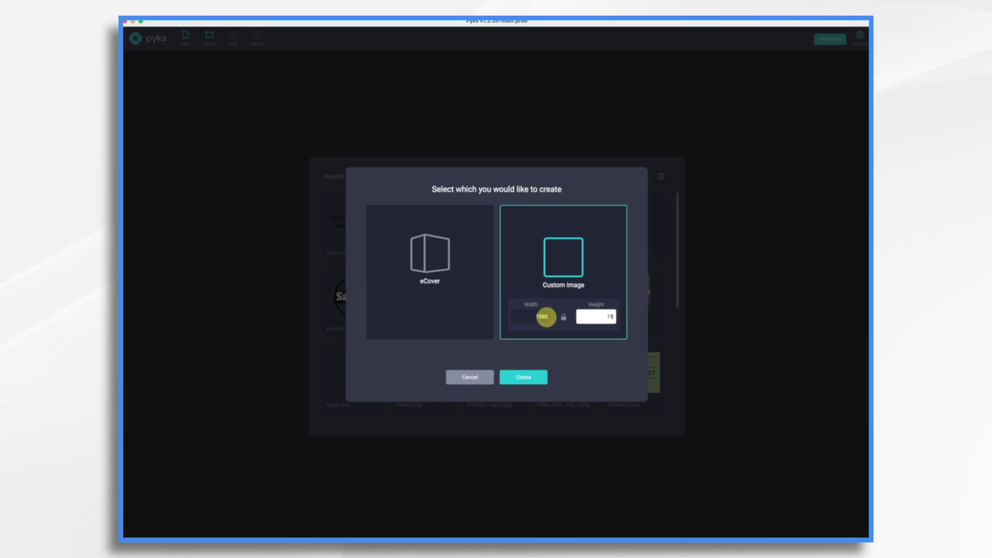
pyautogui.click(522, 377)
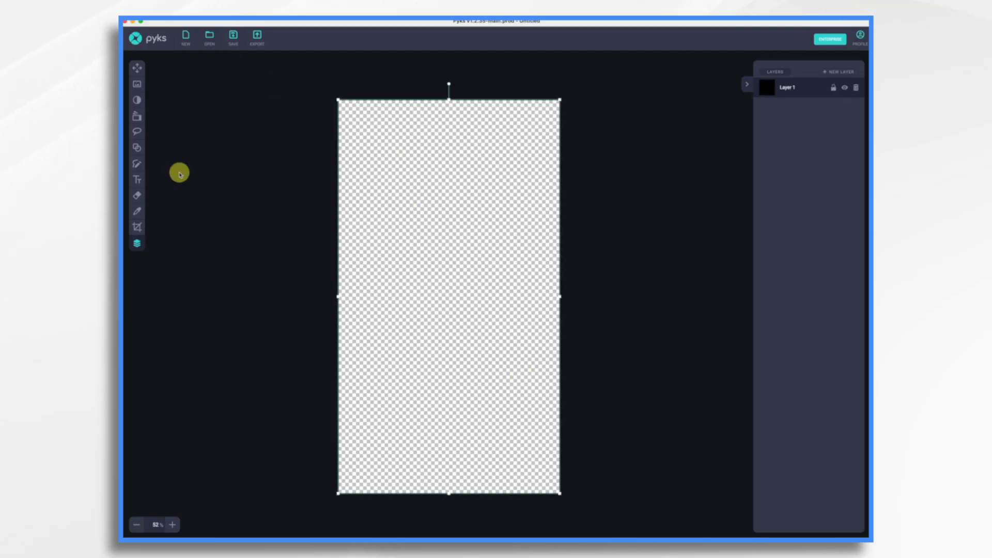
# - Draw a rectangle covering the whole canvas and set its fill color to white
pyautogui.click(135, 149)
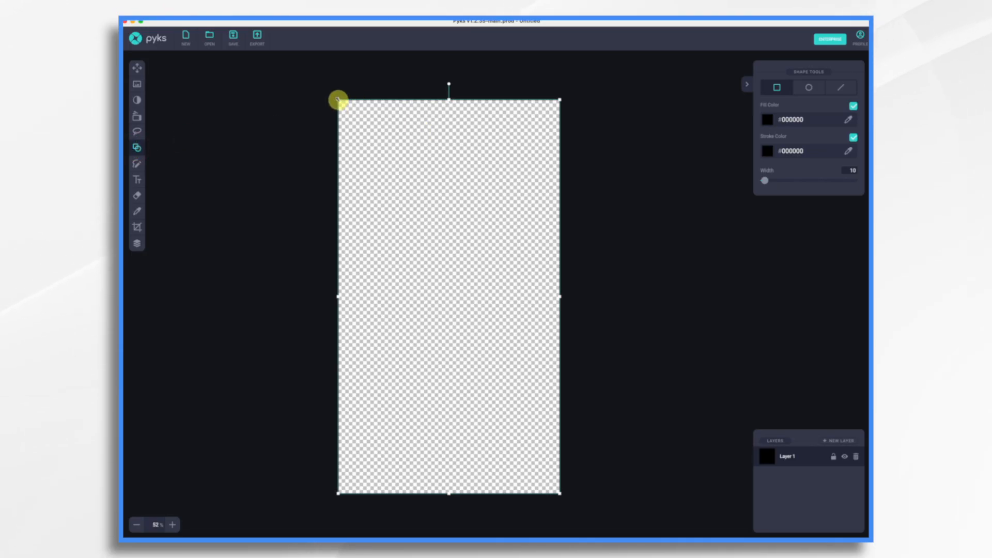
pyautogui.moveTo(340, 103); pyautogui.dragTo(573, 502)
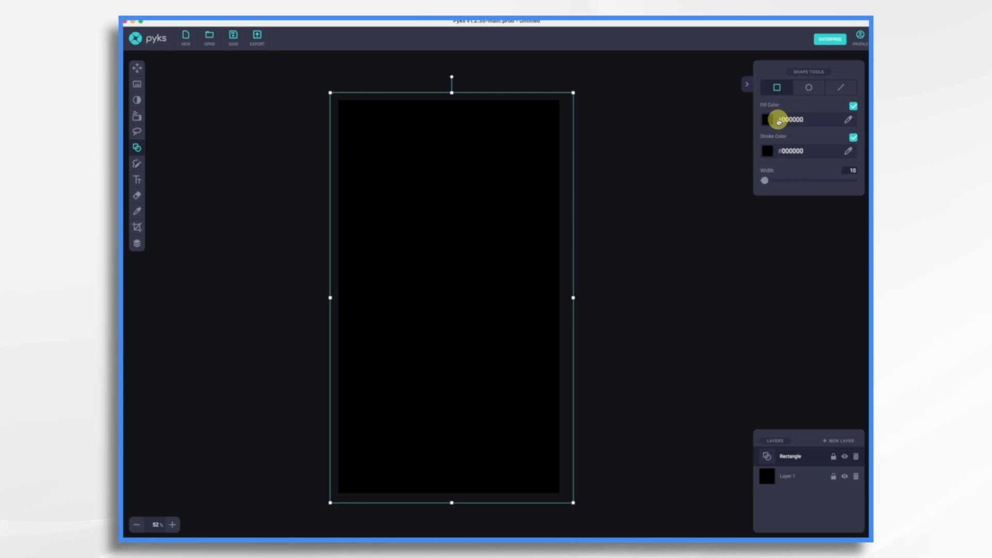
pyautogui.click(769, 119)
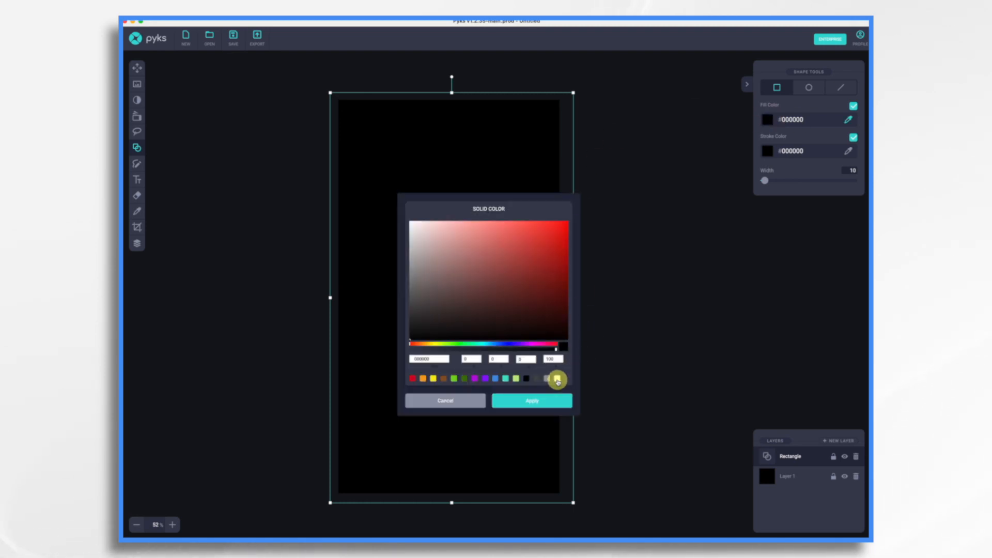
pyautogui.click(558, 380)
pyautogui.click(544, 401)
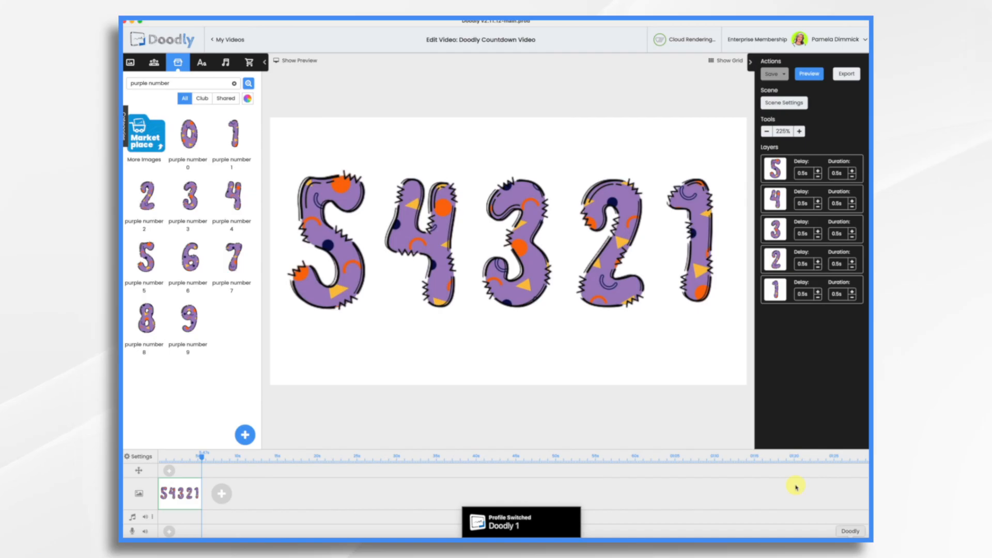
# - Switch to Doodly and import the white 1080 x 1920 rectangle image as a new prop
pyautogui.click(246, 436)
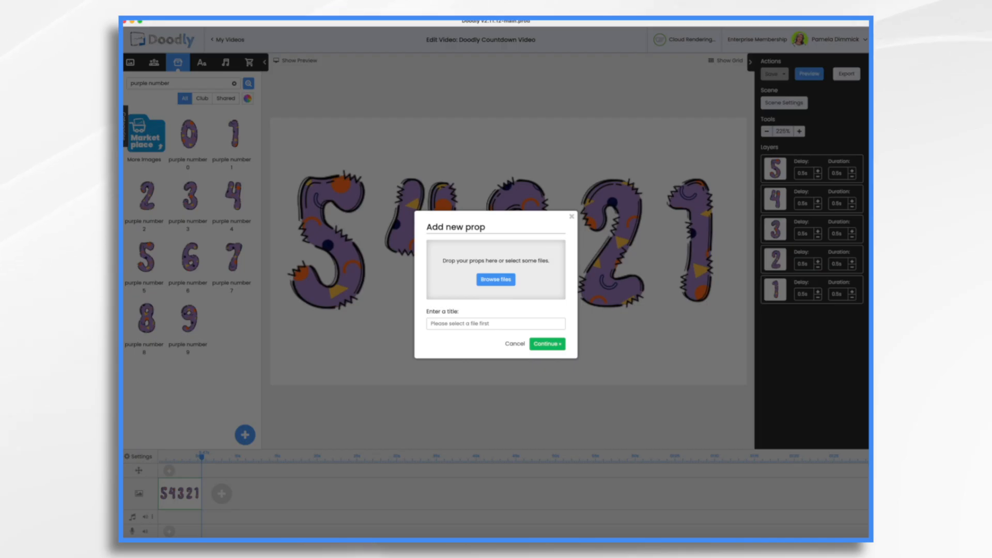
pyautogui.moveTo(868, 124)
pyautogui.mouseDown()
pyautogui.moveTo(523, 241)
pyautogui.moveTo(475, 285)
pyautogui.moveTo(477, 276)
pyautogui.mouseUp()
pyautogui.click(542, 373)
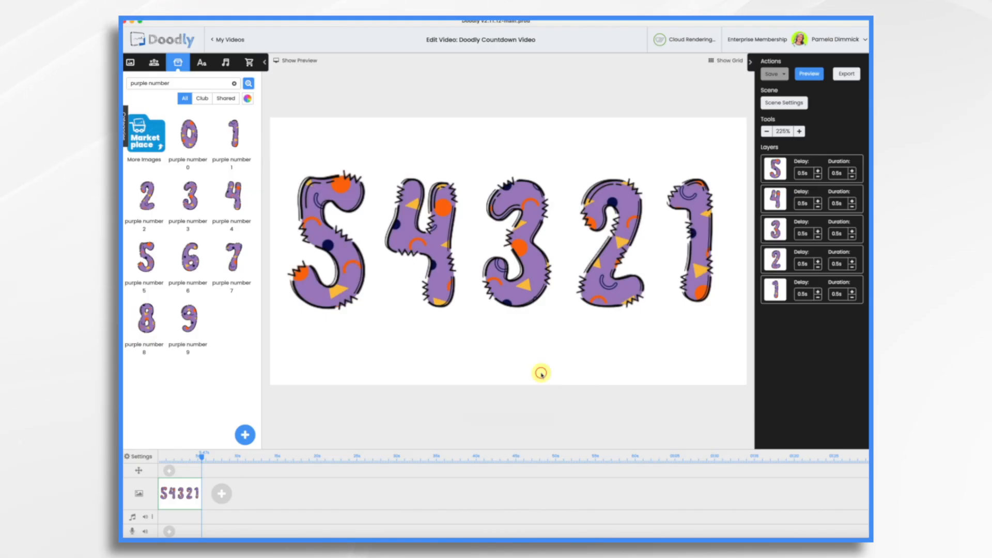
# - Add the white rectangle prop to the scene, then position and enlarge it to cover the number 5
pyautogui.click(188, 136)
pyautogui.moveTo(543, 238); pyautogui.dragTo(341, 234)
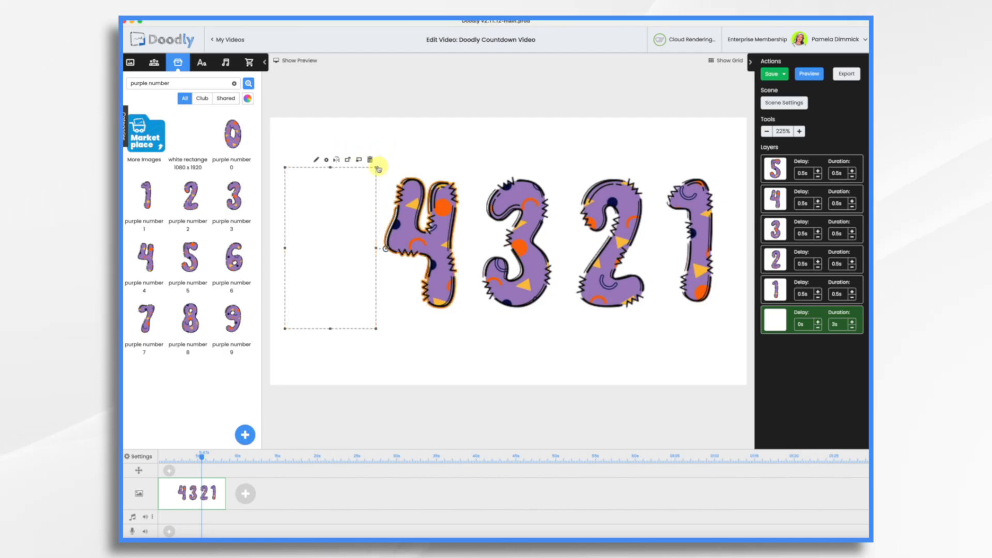
pyautogui.moveTo(376, 166); pyautogui.dragTo(382, 157)
pyautogui.moveTo(332, 215)
pyautogui.mouseDown()
pyautogui.moveTo(348, 215)
pyautogui.moveTo(327, 219)
pyautogui.mouseUp()
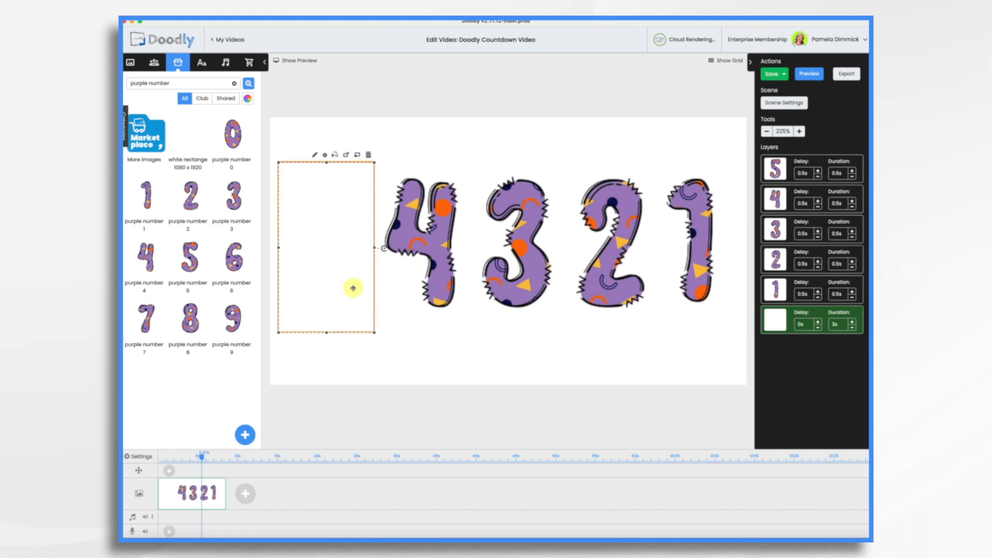
# - Set the white rectangle asset's reveal mode to Fade and save it back to the scene
pyautogui.click(315, 154)
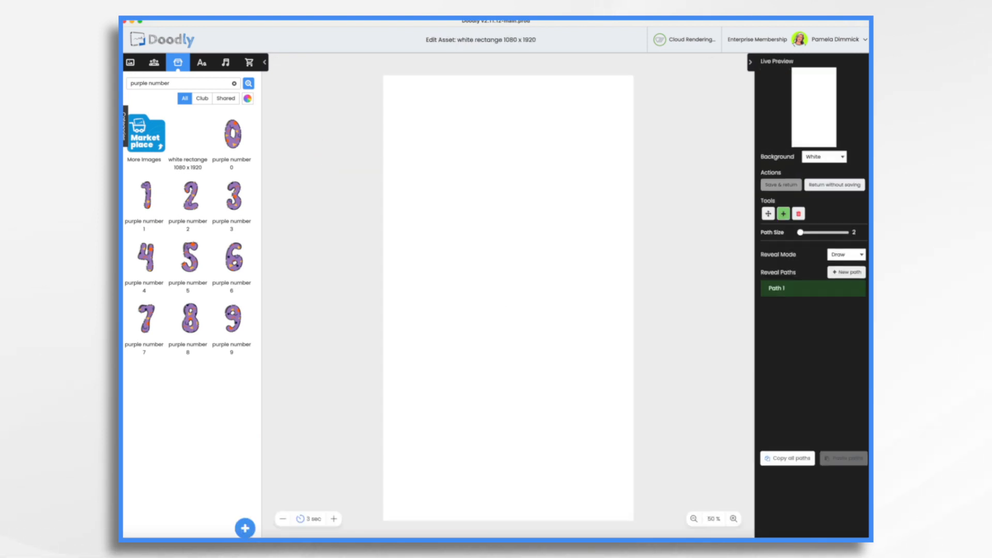
pyautogui.click(844, 256)
pyautogui.click(842, 264)
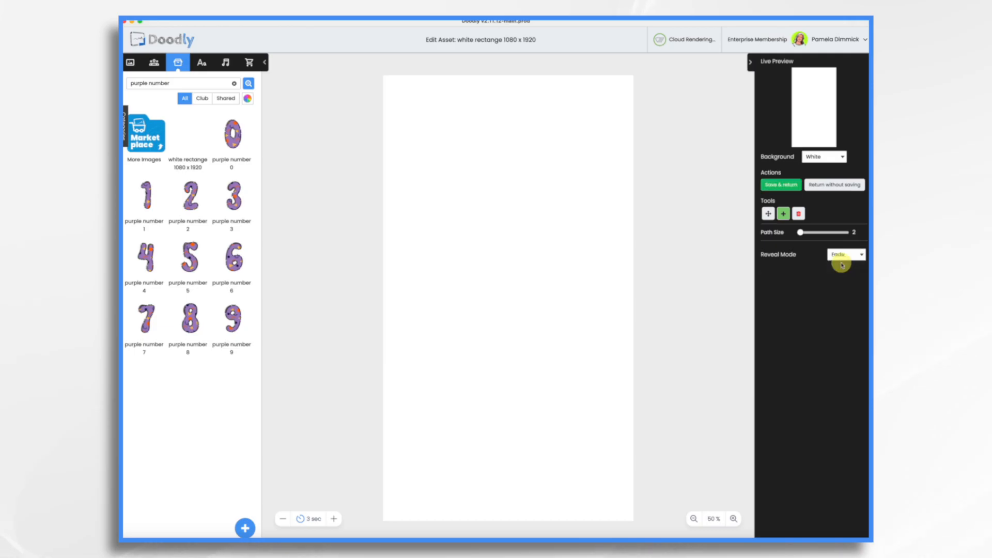
pyautogui.click(786, 187)
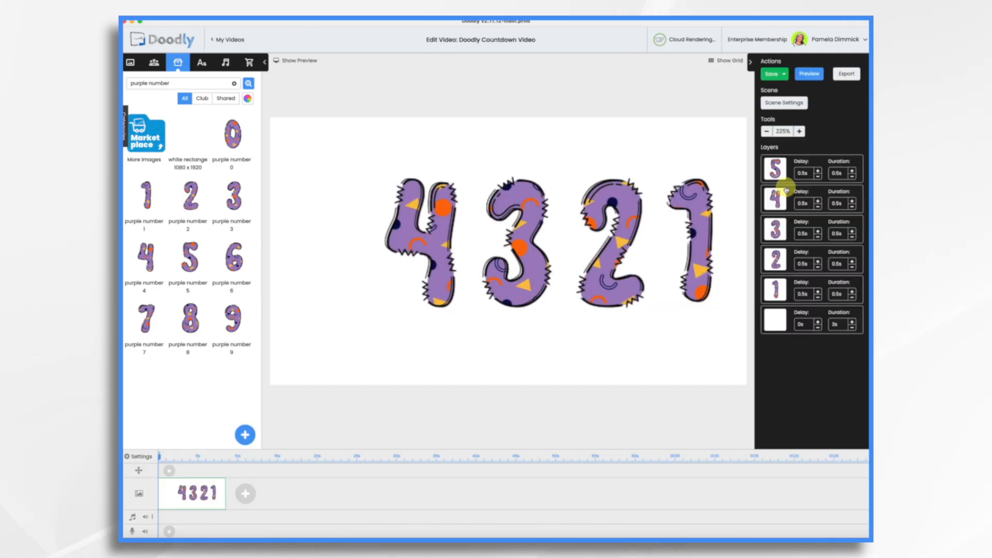
# - Move the white rectangle's layer directly after the 5 and set its duration to 0.5 s
pyautogui.click(326, 229)
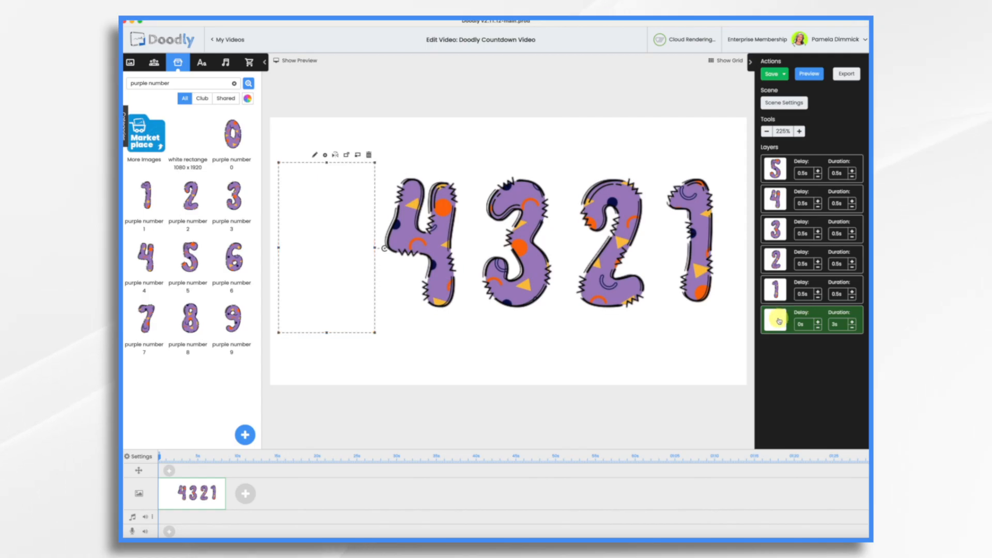
pyautogui.moveTo(779, 321); pyautogui.dragTo(776, 200)
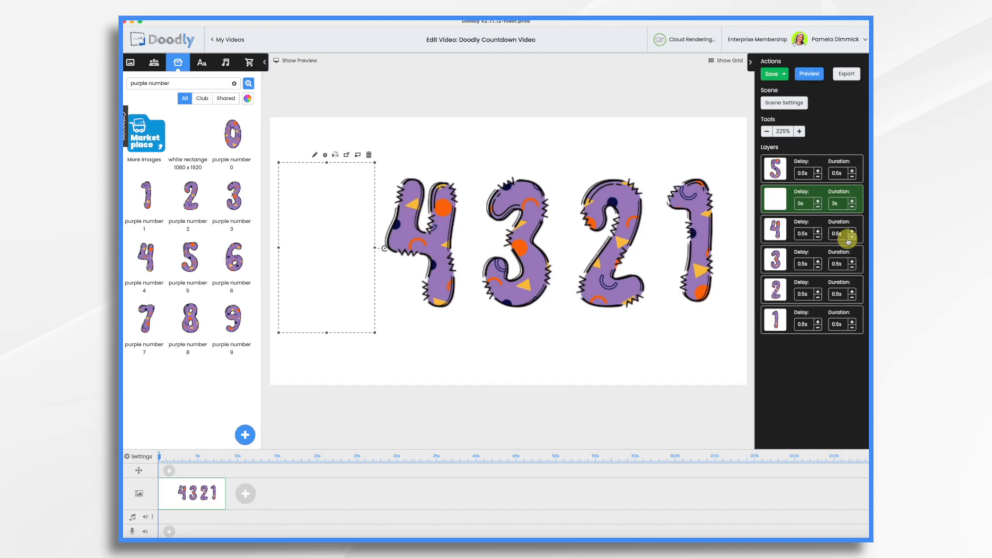
pyautogui.click(852, 209)
pyautogui.click(853, 209)
pyautogui.click(853, 209)
pyautogui.click(853, 209)
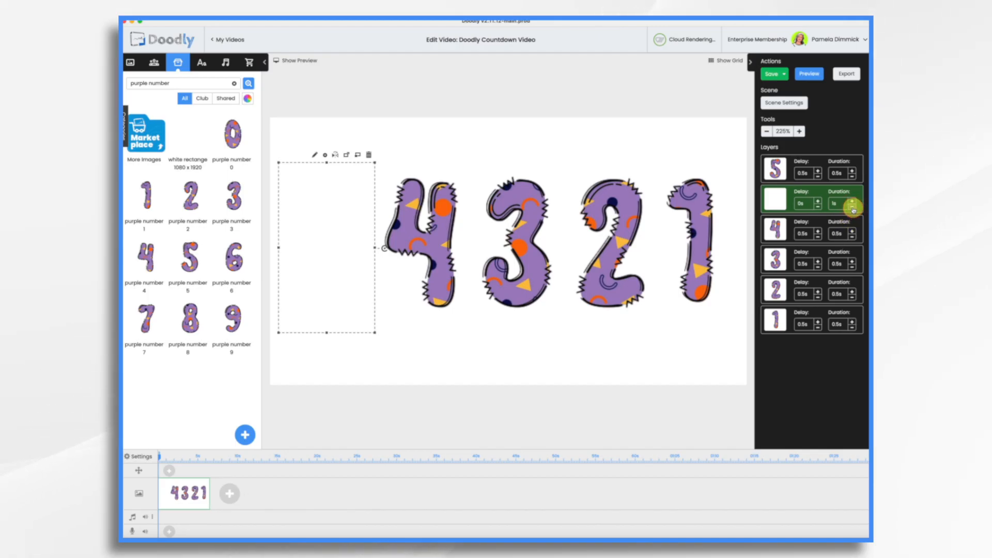
pyautogui.click(852, 208)
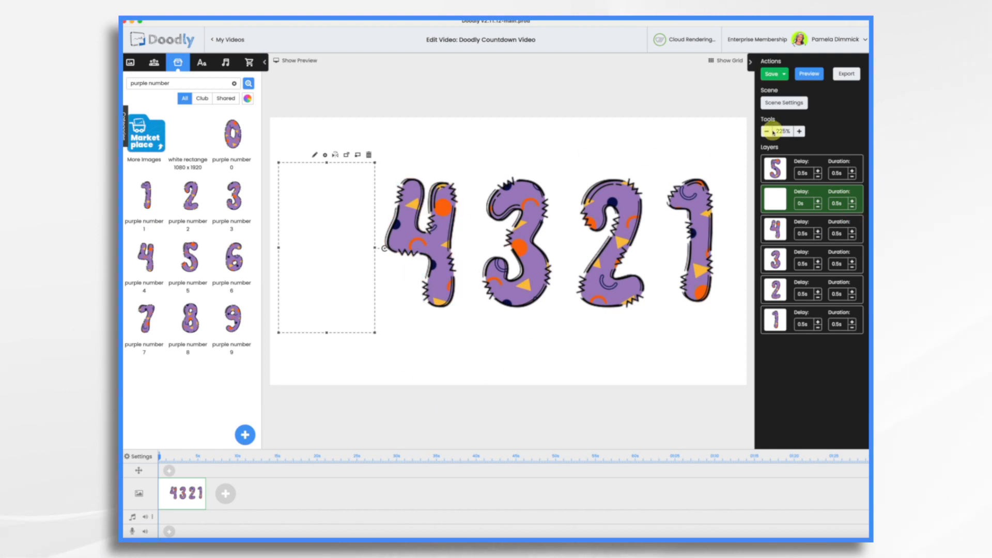
# - Preview the countdown video and set the white rectangle's delay to 0.5 s
pyautogui.click(816, 80)
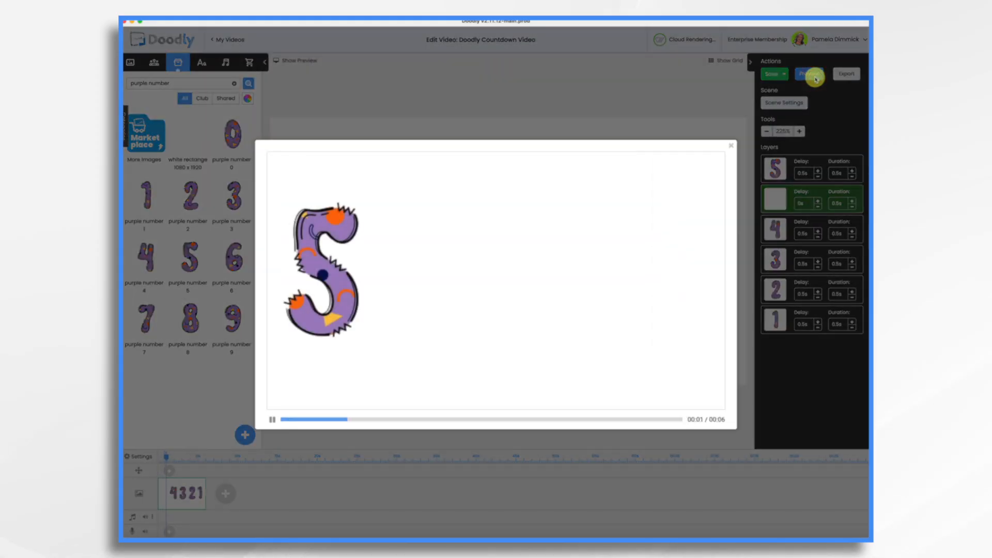
pyautogui.click(731, 148)
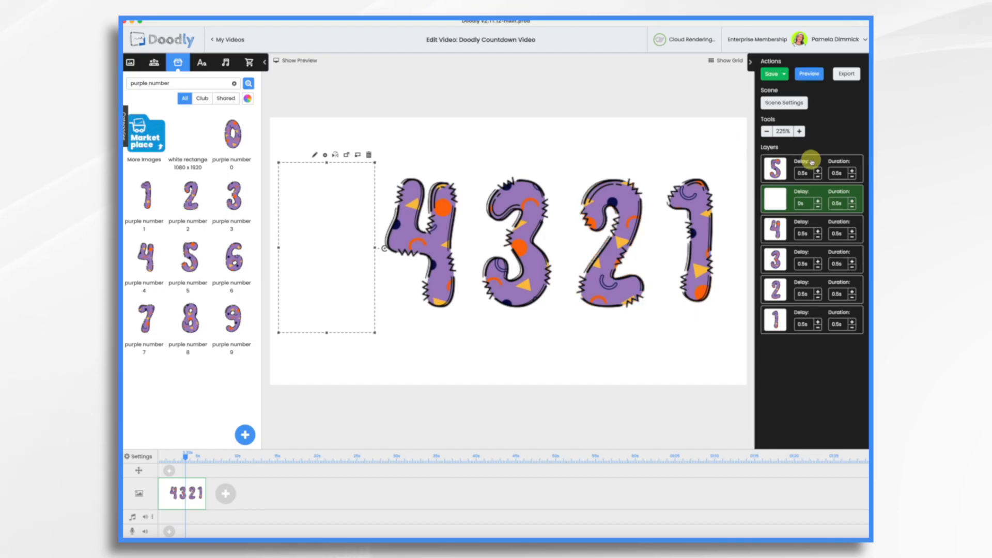
pyautogui.click(818, 202)
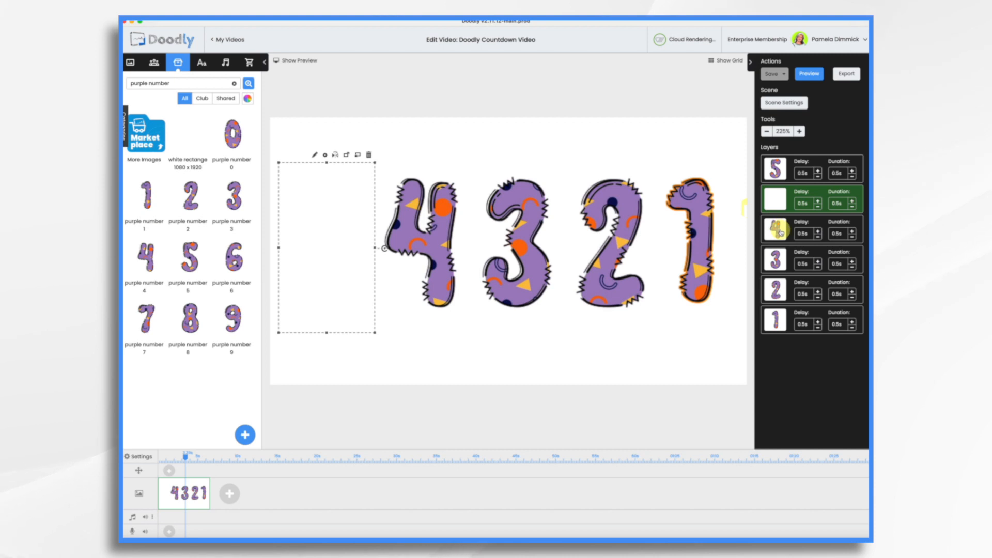
# - Set the delay of the number 4, 3, 2 and 1 layers to 0 s
pyautogui.click(818, 237)
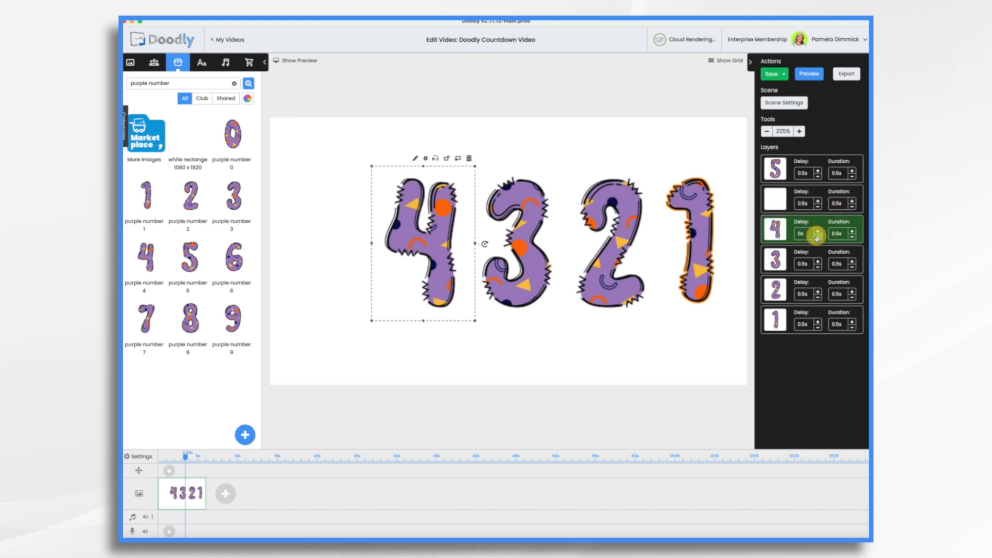
pyautogui.click(818, 267)
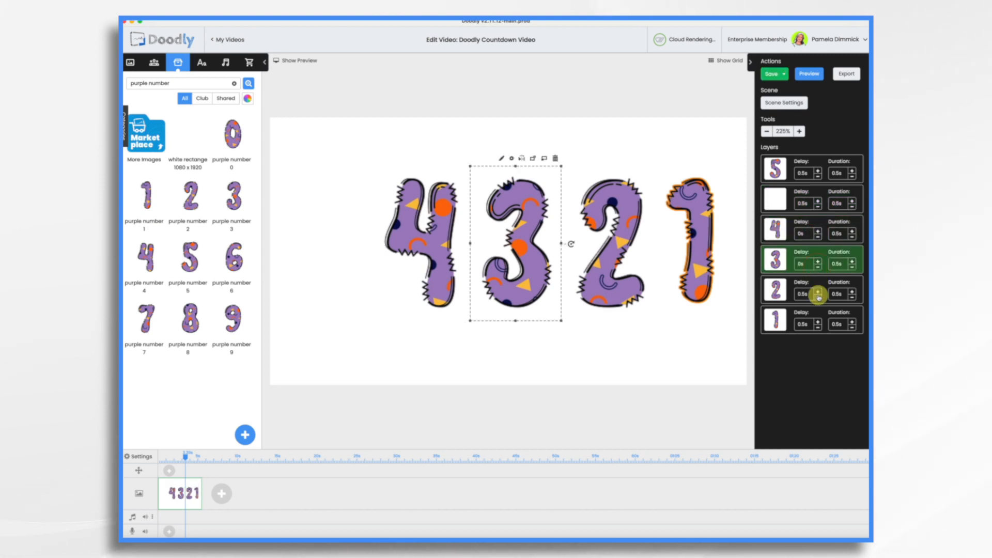
pyautogui.click(818, 297)
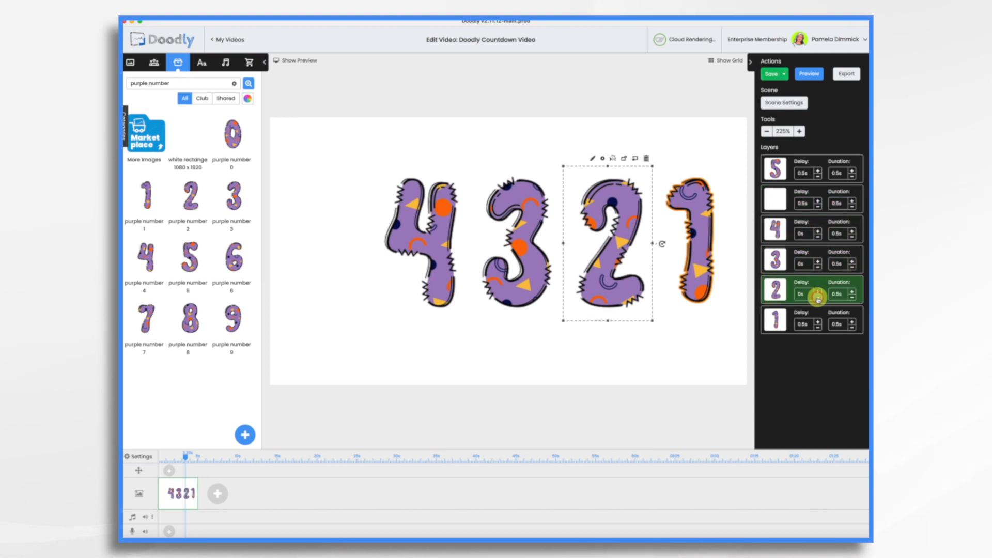
pyautogui.click(817, 327)
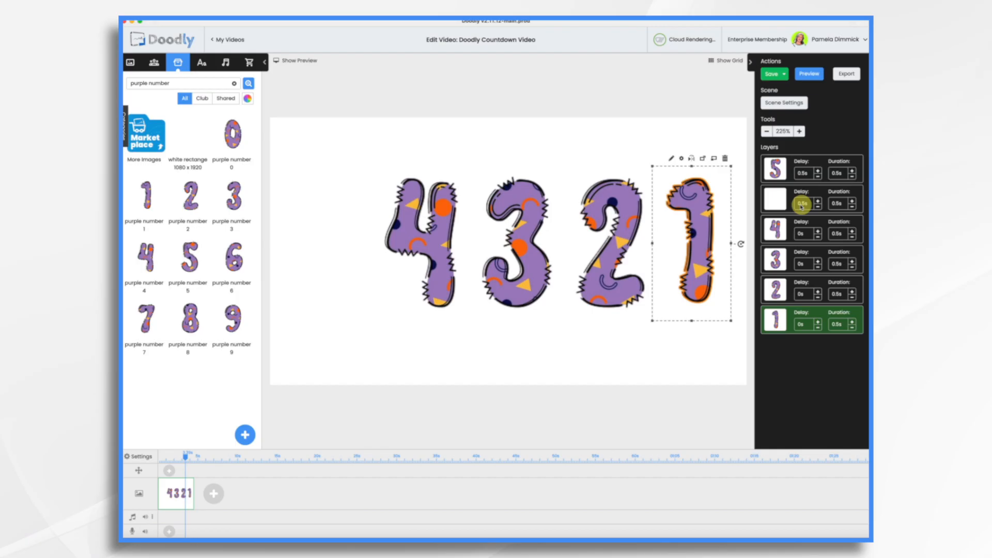
# - Duplicate the white rectangle, order the copy directly after the 4 layer, and place it over the number 4
pyautogui.click(321, 252)
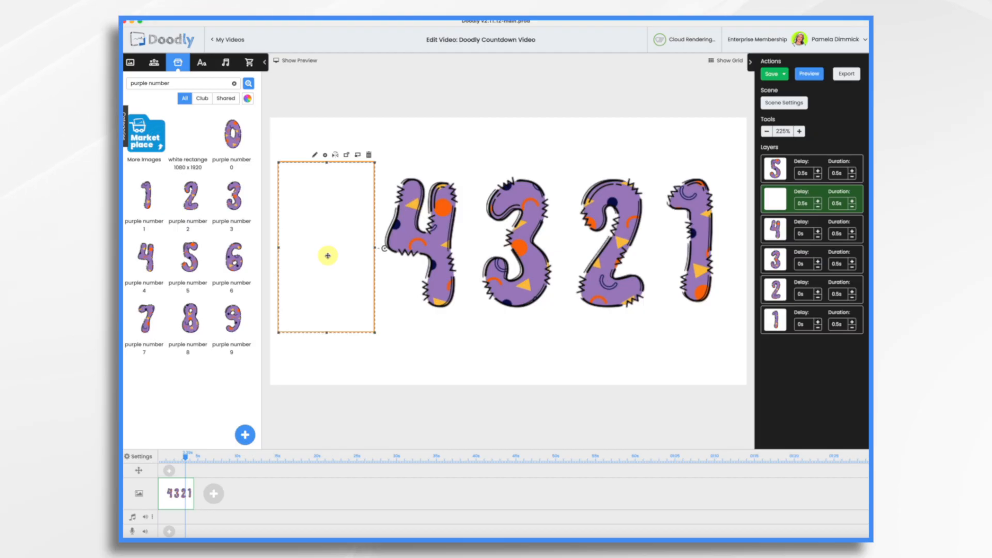
pyautogui.hotkey('ctrl', 'v')
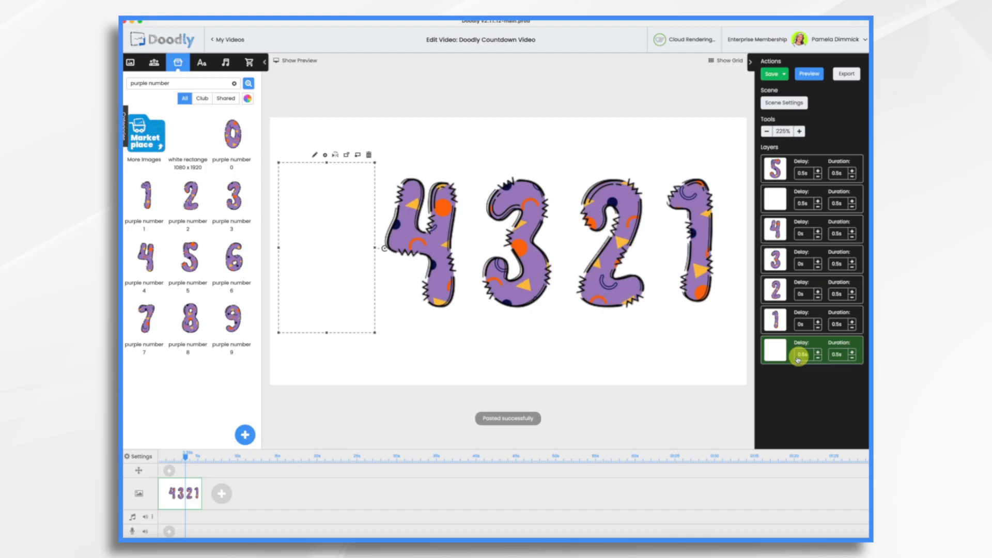
pyautogui.moveTo(776, 350); pyautogui.dragTo(789, 257)
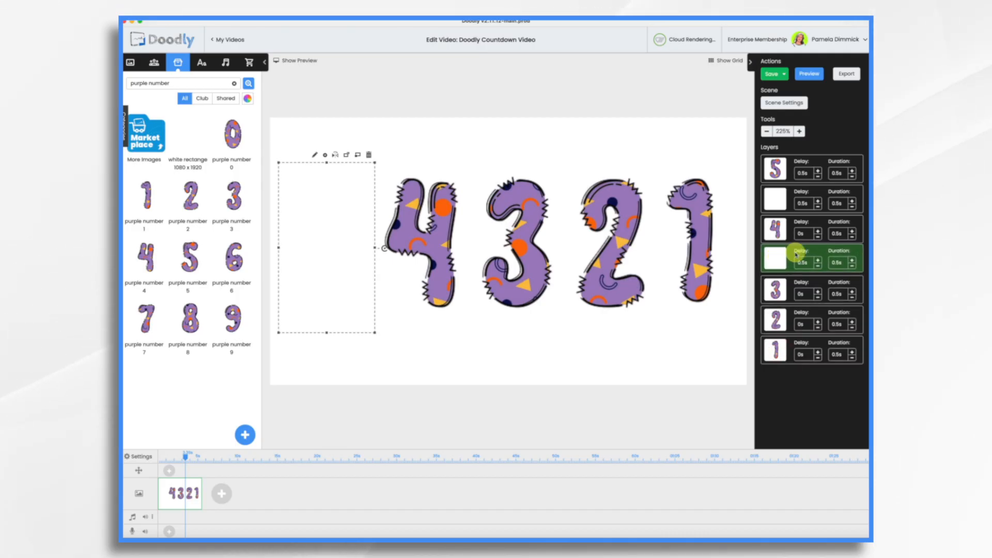
pyautogui.moveTo(334, 242); pyautogui.dragTo(430, 238)
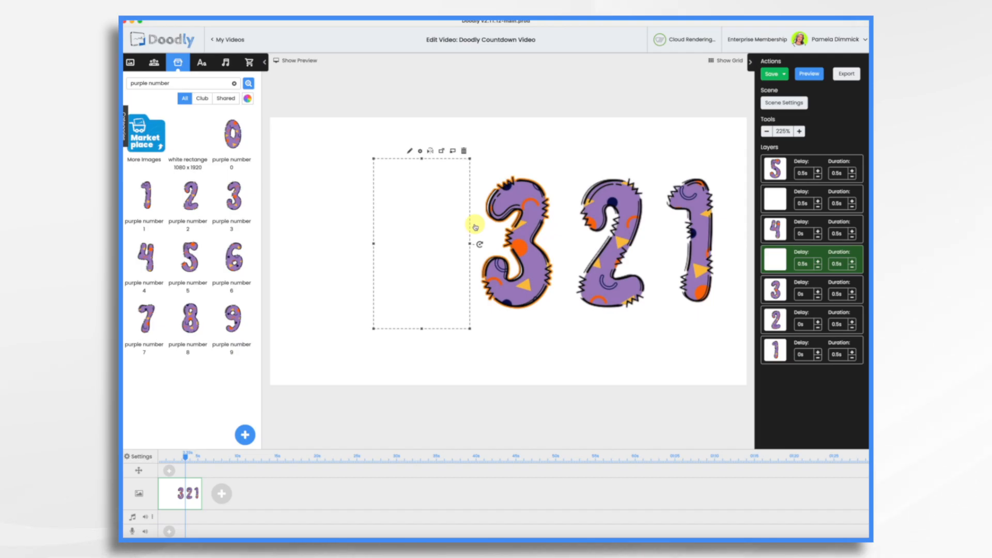
# - Paste another white rectangle, order it directly after the 3 layer, and place it over the number 3
pyautogui.press('super+v')
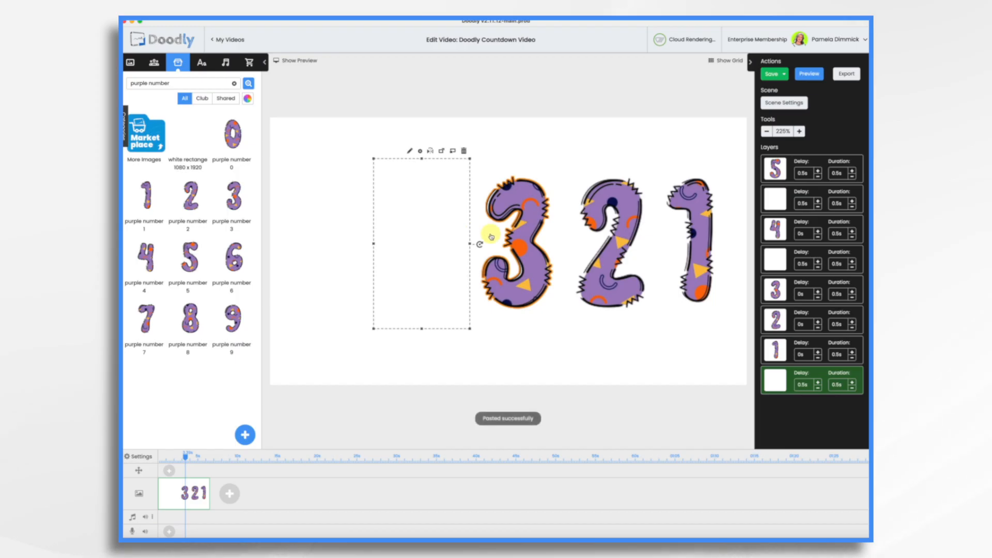
pyautogui.moveTo(782, 382); pyautogui.dragTo(781, 313)
pyautogui.moveTo(435, 257); pyautogui.dragTo(525, 260)
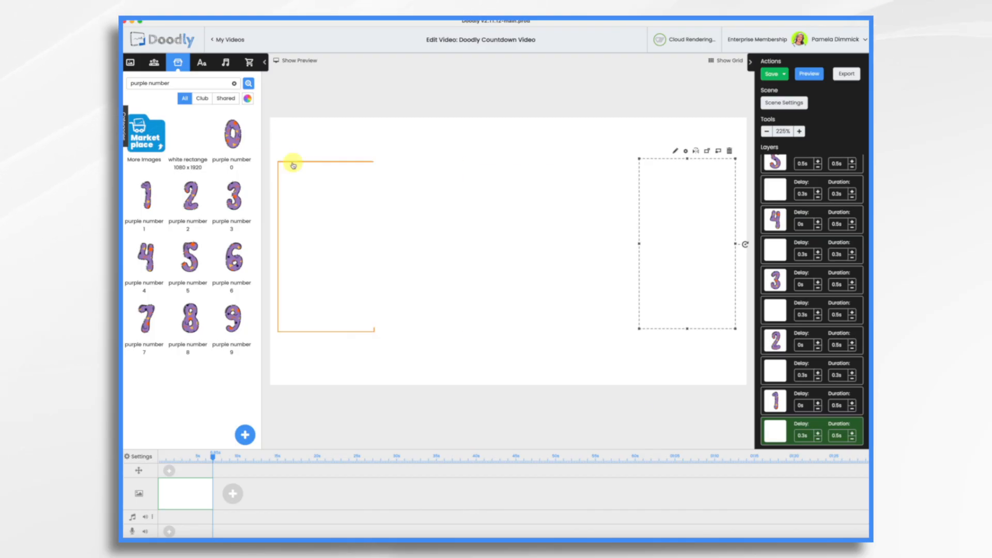
# - Add an Acme-Regular text object to the scene reading "Welcome!"
pyautogui.click(199, 63)
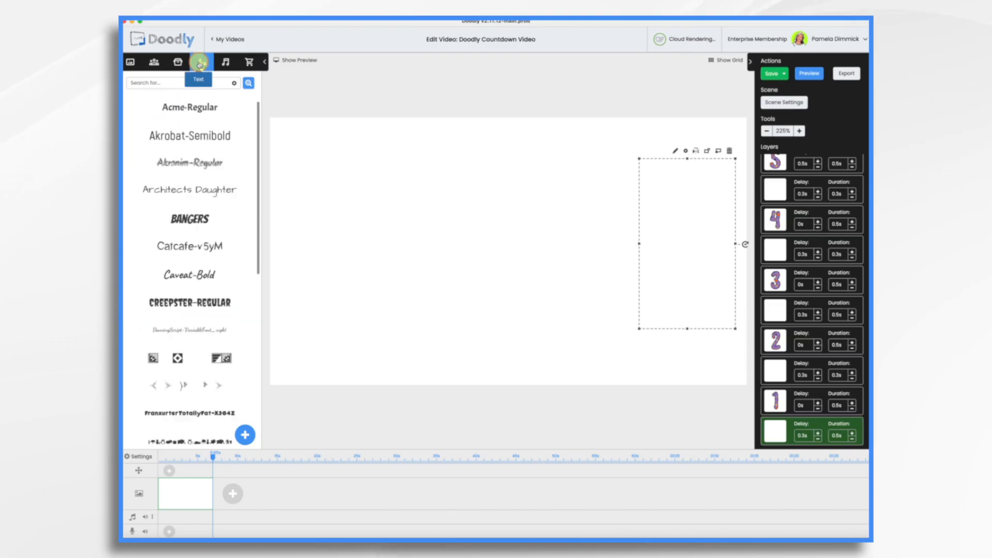
pyautogui.moveTo(194, 109); pyautogui.dragTo(586, 249)
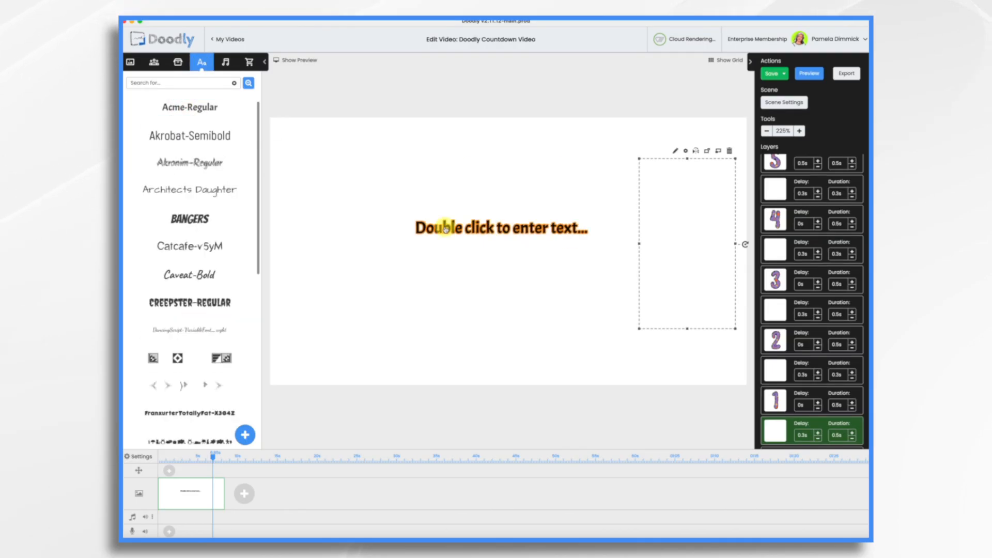
pyautogui.doubleClick(446, 228)
pyautogui.tripleClick(509, 245)
pyautogui.write('Welcome')
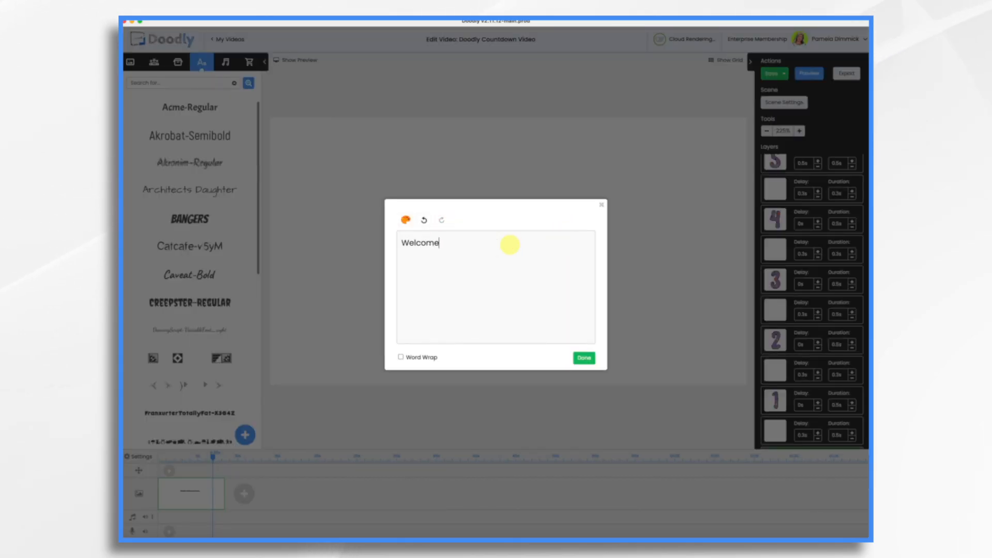
pyautogui.write('!')
pyautogui.click(584, 357)
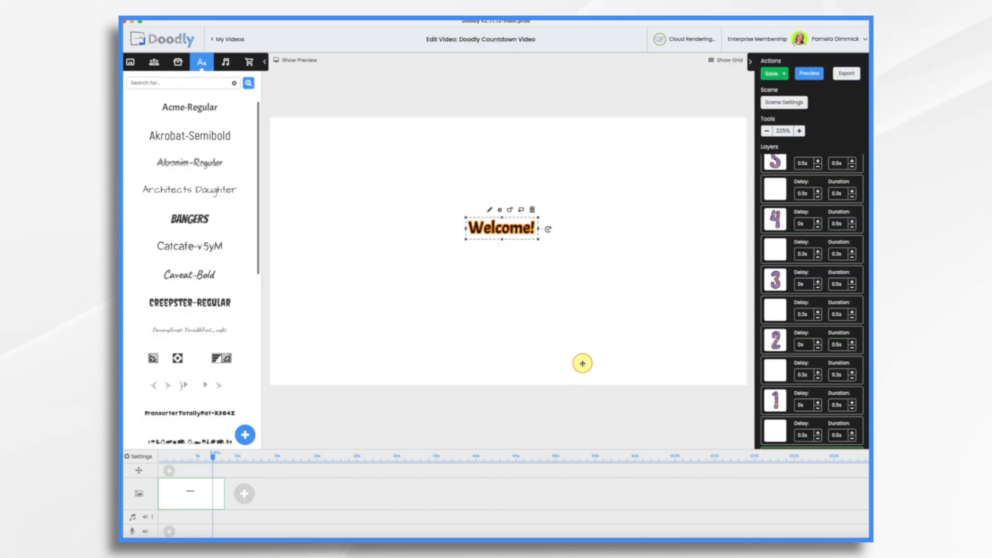
# - Enlarge the "Welcome!" text to nearly the full scene width and center it in the scene
pyautogui.moveTo(536, 239); pyautogui.dragTo(737, 362)
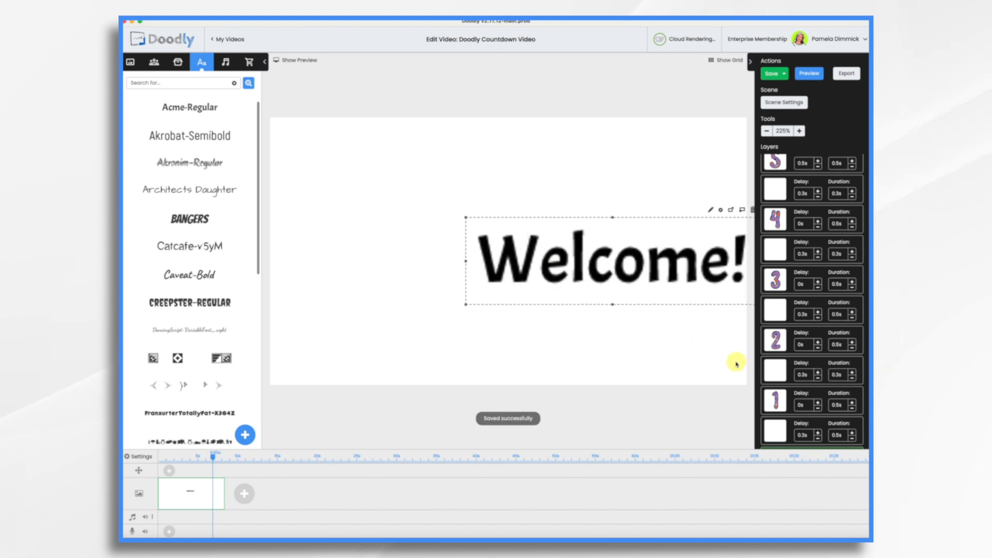
pyautogui.moveTo(639, 271); pyautogui.dragTo(458, 182)
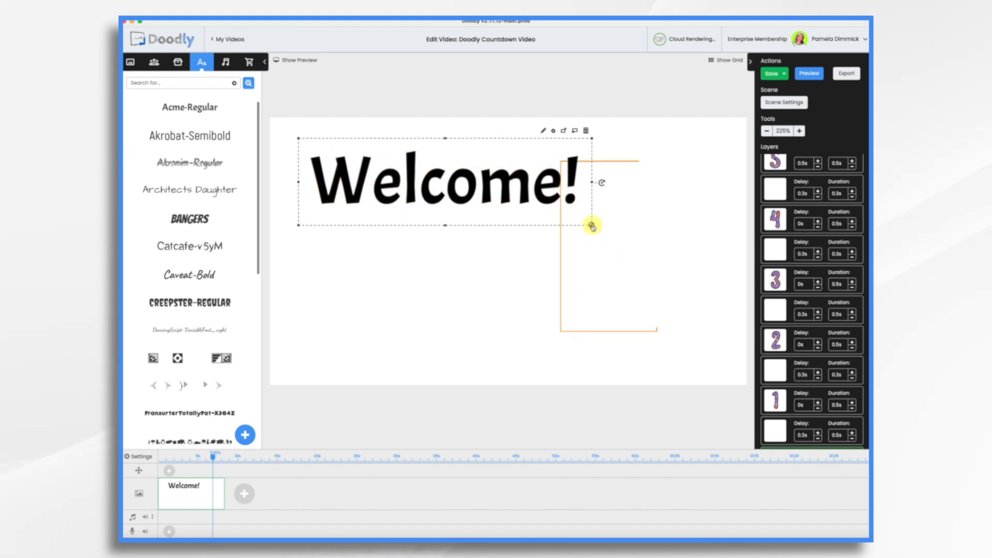
pyautogui.moveTo(591, 224); pyautogui.dragTo(728, 357)
pyautogui.moveTo(545, 195); pyautogui.dragTo(536, 237)
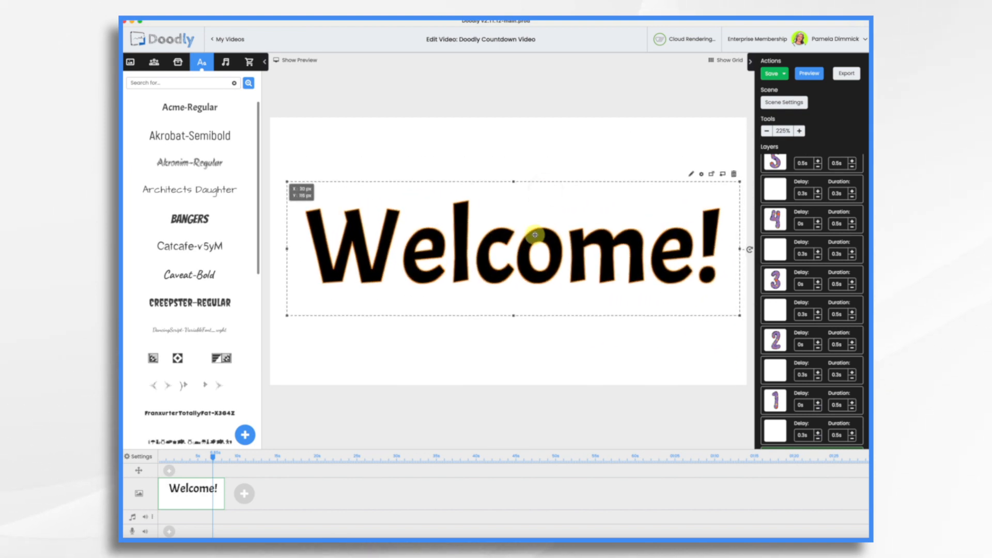
# - Find the "Mary Arms Up" character with the search "mary", add it to the scene, and enlarge it at the scene's left side
pyautogui.click(154, 62)
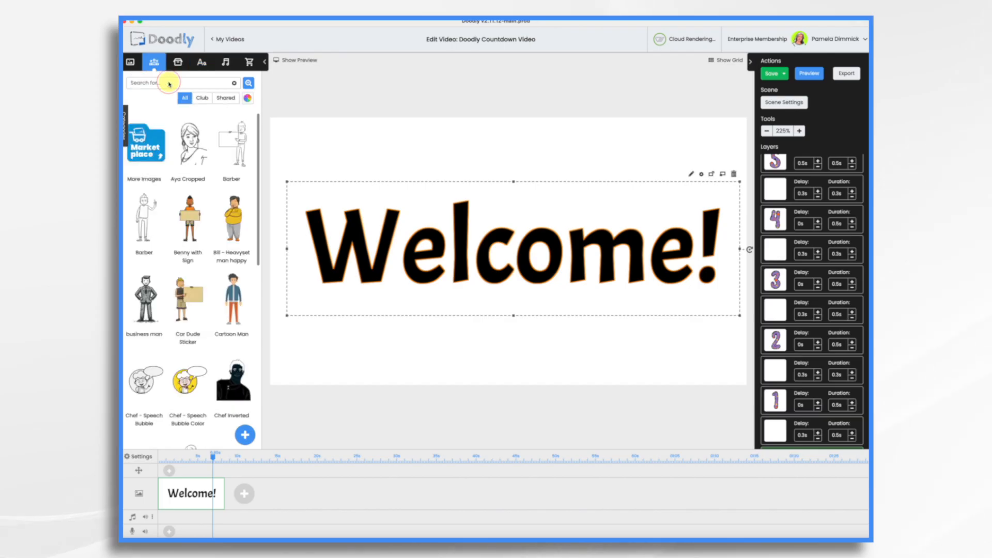
pyautogui.click(169, 84)
pyautogui.write('mary')
pyautogui.moveTo(197, 152); pyautogui.dragTo(371, 201)
pyautogui.moveTo(371, 168); pyautogui.dragTo(330, 227)
pyautogui.moveTo(370, 342); pyautogui.dragTo(388, 380)
pyautogui.moveTo(339, 290); pyautogui.dragTo(330, 263)
# - Shrink the "Welcome!" text and place it beside the character, vertically centered in the scene
pyautogui.click(556, 259)
pyautogui.moveTo(738, 312); pyautogui.dragTo(681, 287)
pyautogui.moveTo(559, 242); pyautogui.dragTo(605, 257)
# - Set the scene's extra time to 10 s in the scene settings and apply the change
pyautogui.click(785, 107)
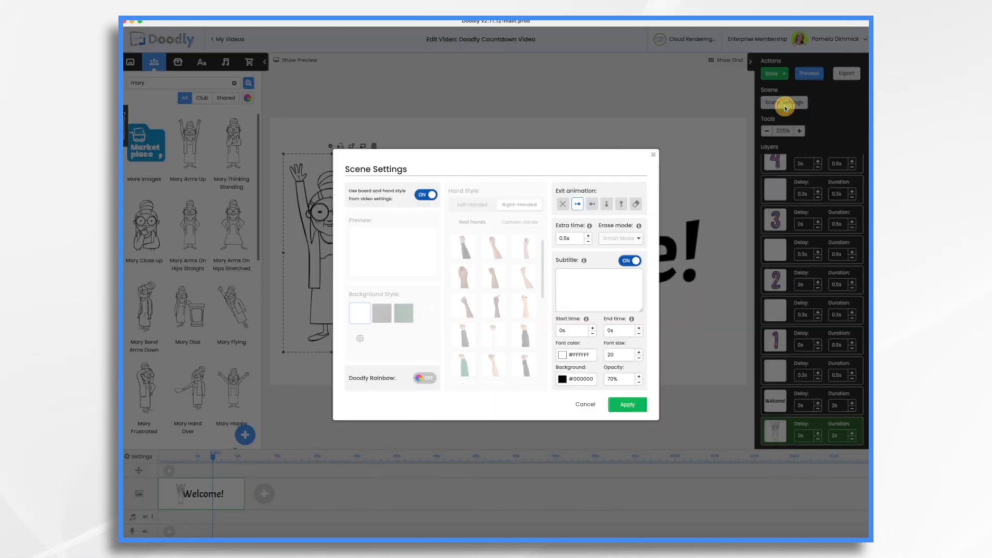
pyautogui.click(575, 238)
pyautogui.press('BackSpace')
pyautogui.press('BackSpace')
pyautogui.press('BackSpace')
pyautogui.press('BackSpace')
pyautogui.write('10')
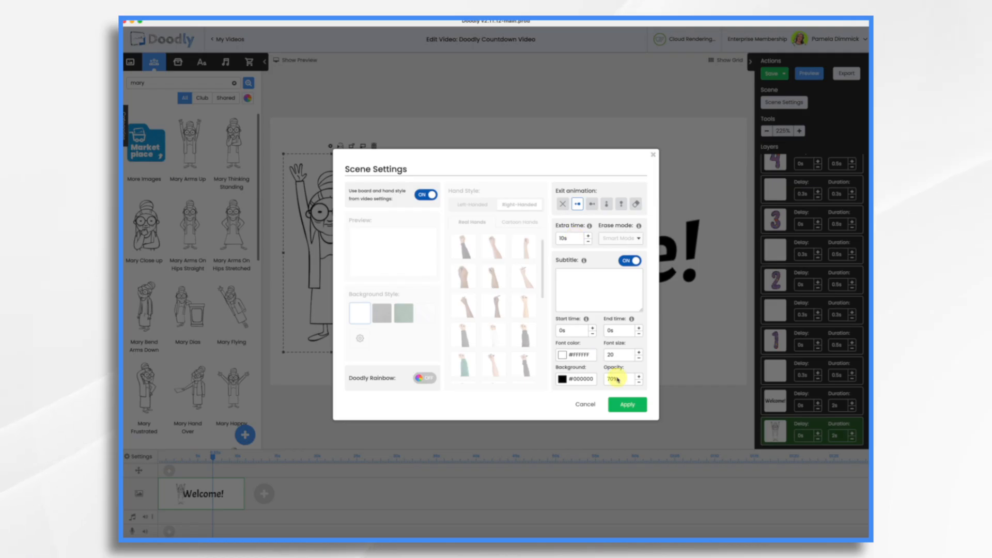
pyautogui.click(628, 404)
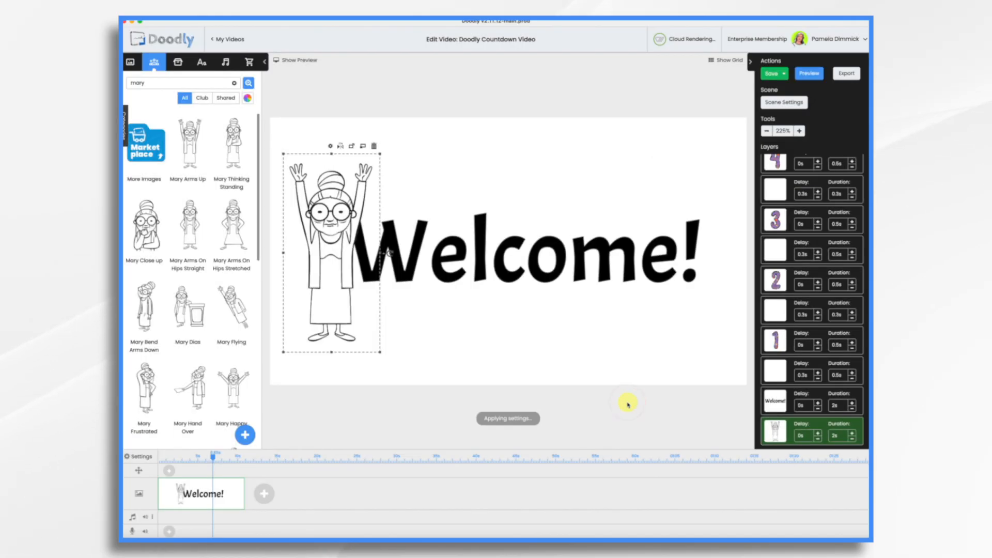
# - Add the "Dogs In The Park" music to the soundtrack from the start and trim it to the end of the scene
pyautogui.click(227, 63)
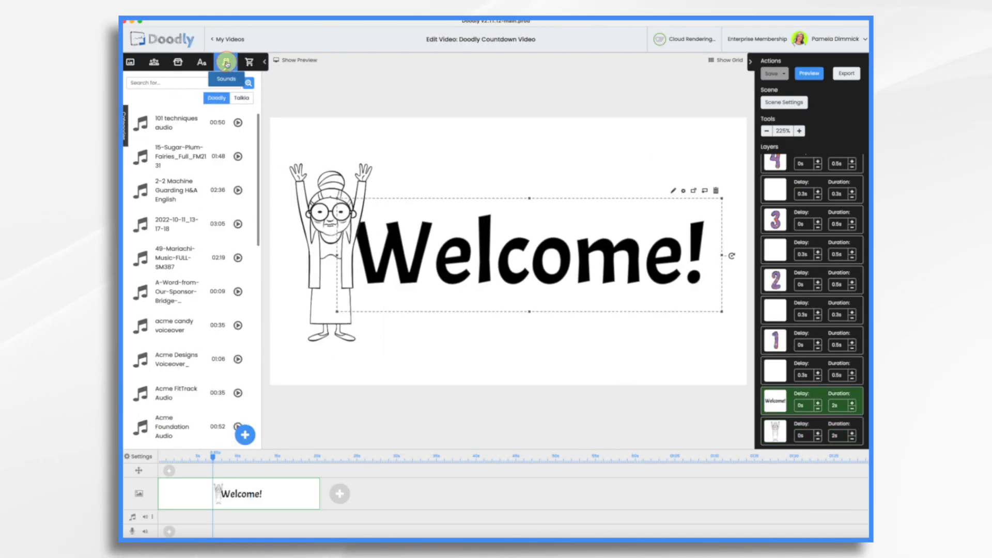
pyautogui.click(126, 125)
pyautogui.click(139, 152)
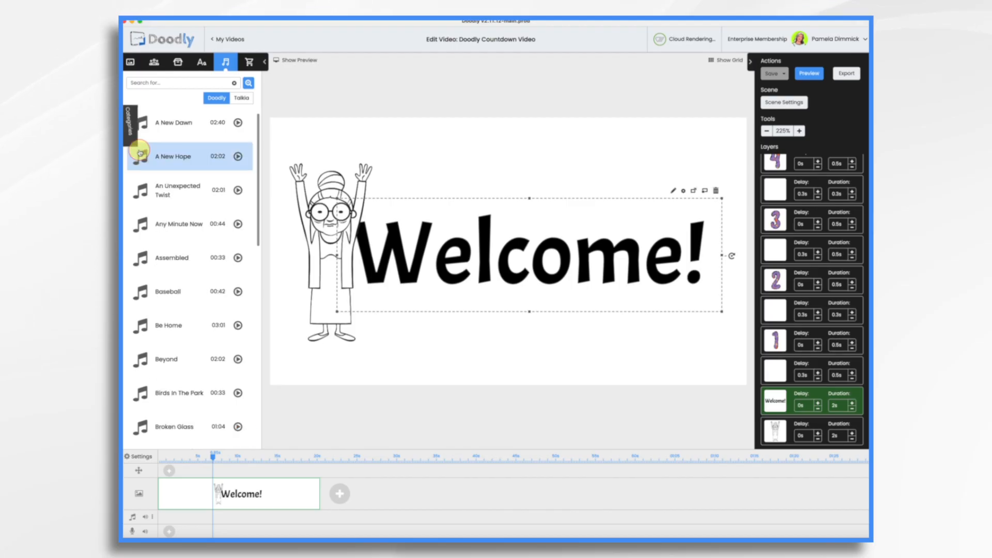
pyautogui.scroll(-8, 204, 290)
pyautogui.moveTo(205, 260); pyautogui.dragTo(220, 516)
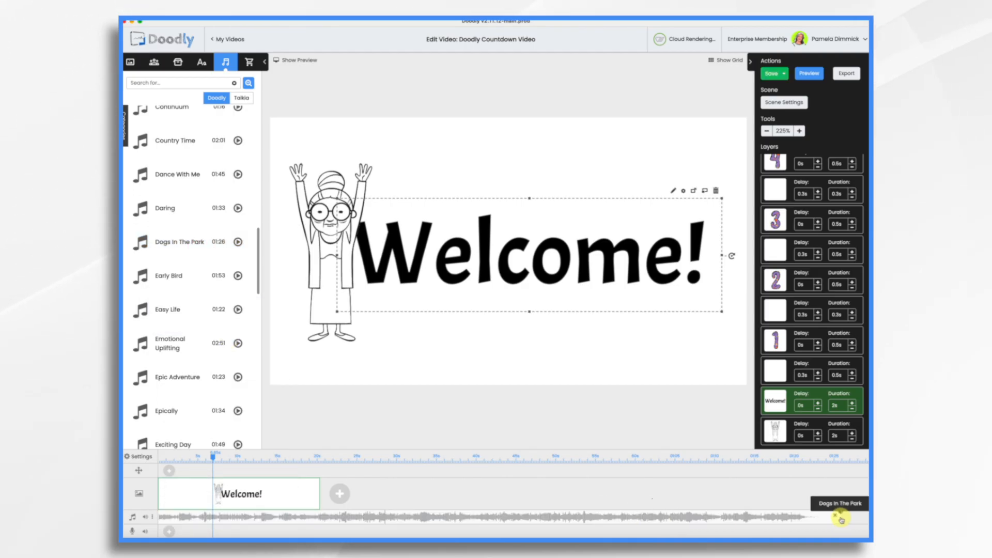
pyautogui.moveTo(841, 519); pyautogui.dragTo(308, 522)
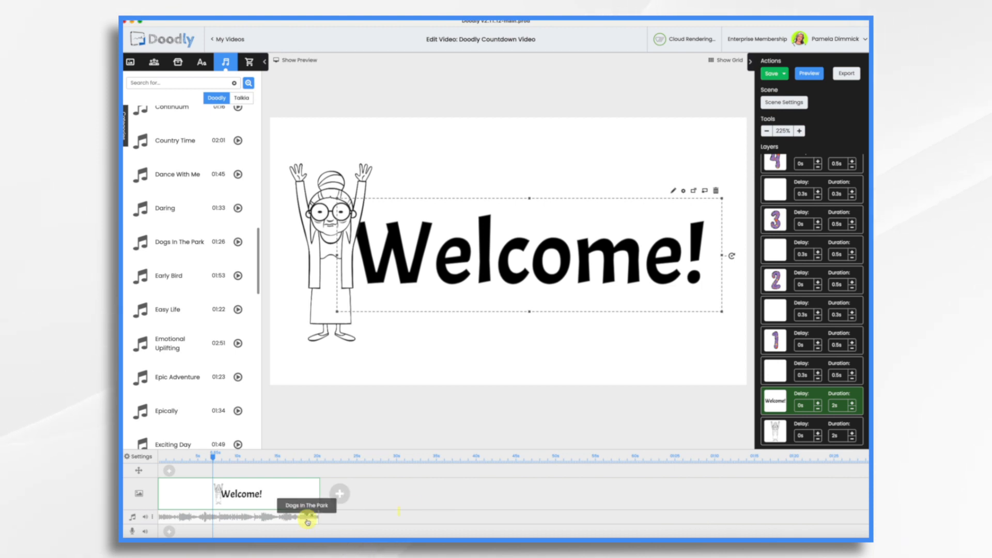
# - Apply a fade-out to the music clip and lengthen it so the fade starts at about 15 s
pyautogui.rightClick(308, 521)
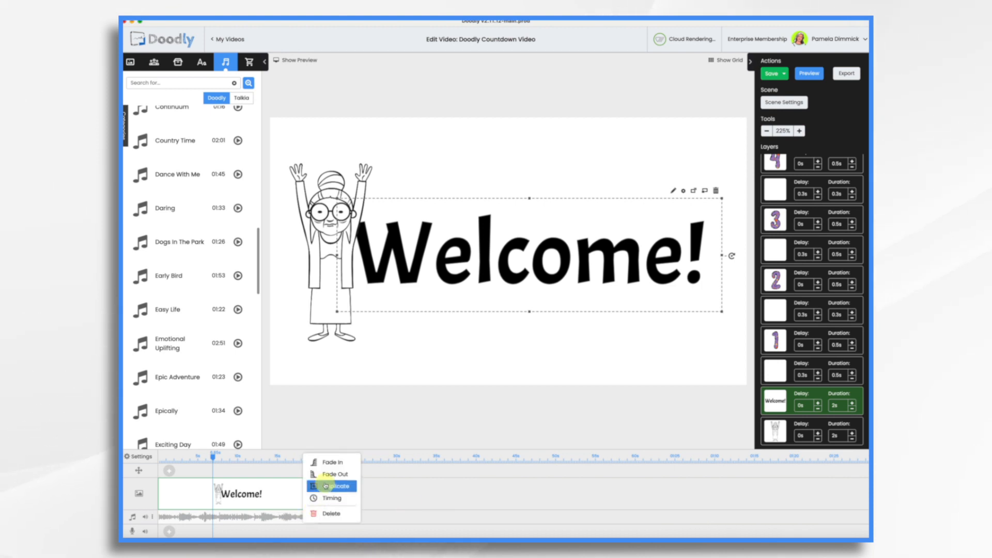
pyautogui.click(325, 478)
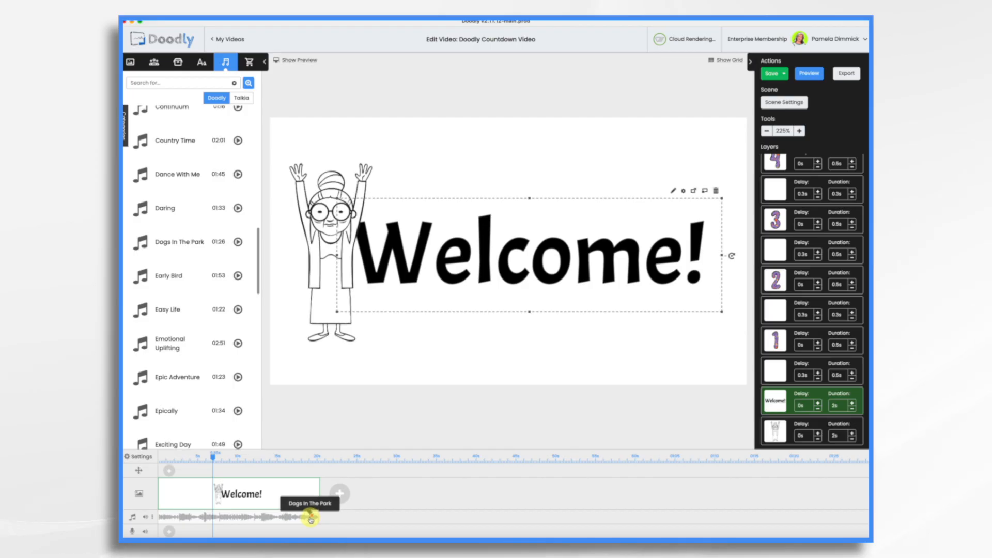
pyautogui.moveTo(764, 517); pyautogui.dragTo(643, 517)
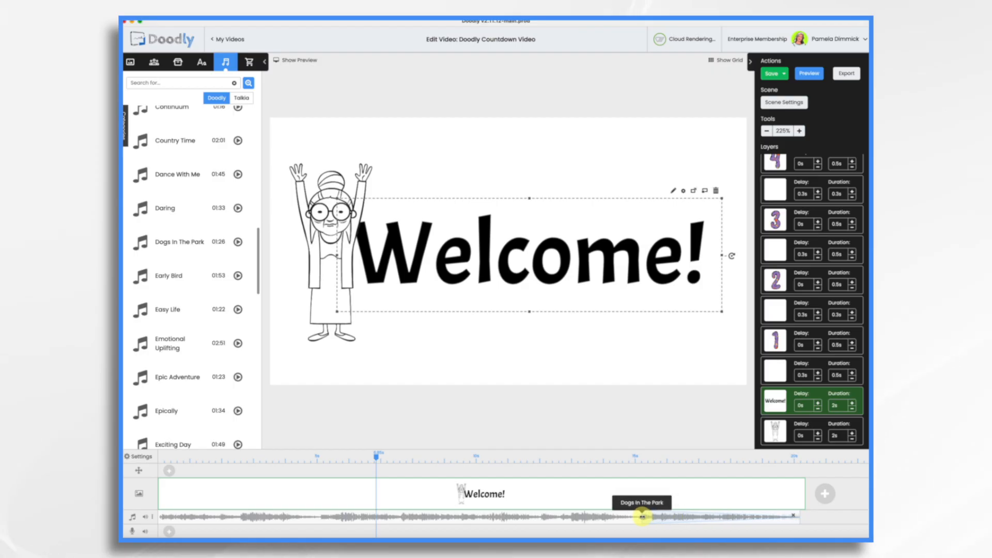
# - Browse the sound effects category and listen to the "Buzzer" sound
pyautogui.click(126, 129)
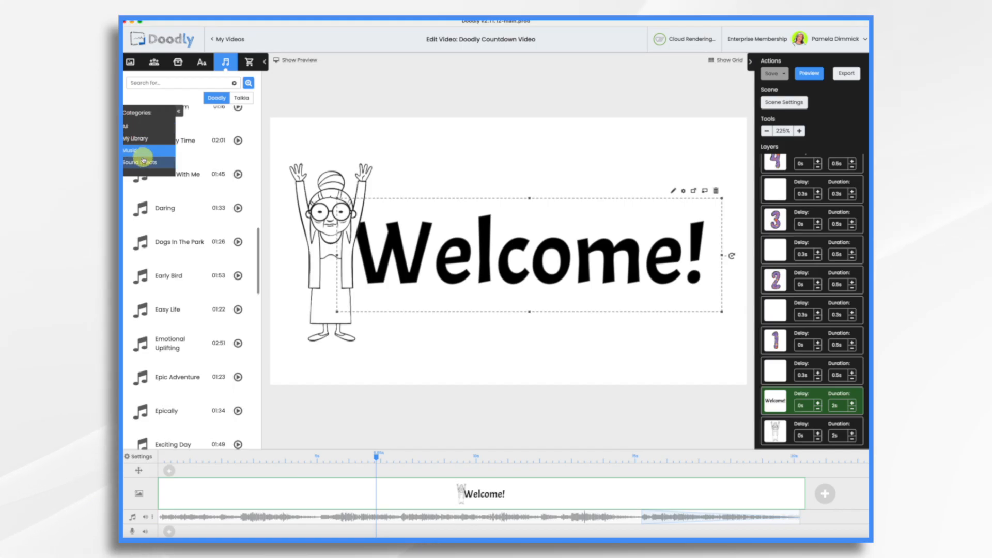
pyautogui.click(142, 163)
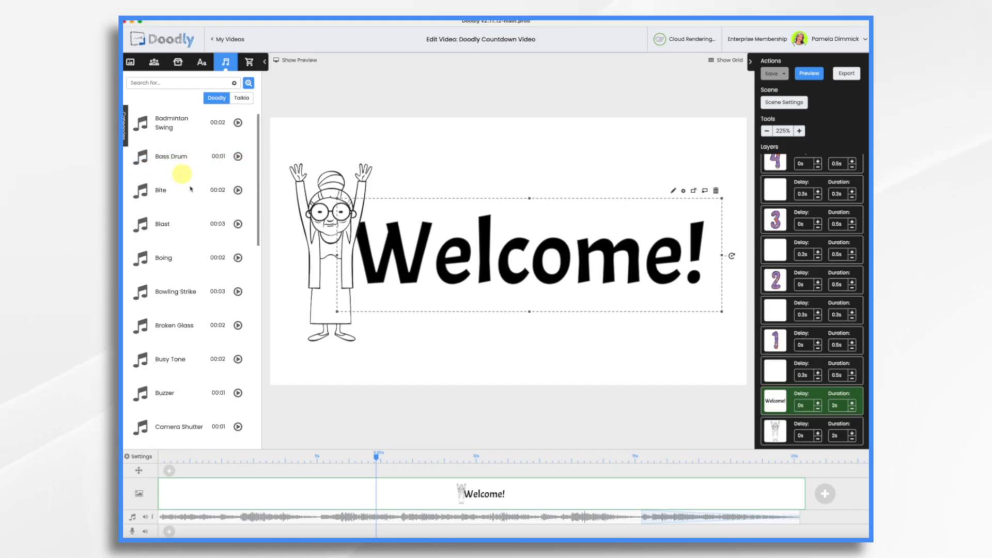
pyautogui.scroll(-5, 197, 315)
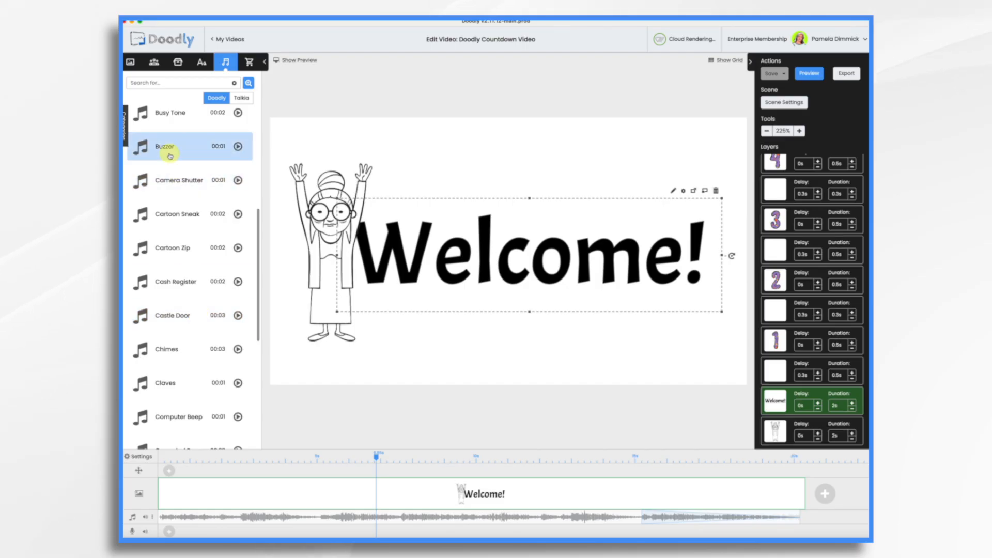
pyautogui.click(238, 147)
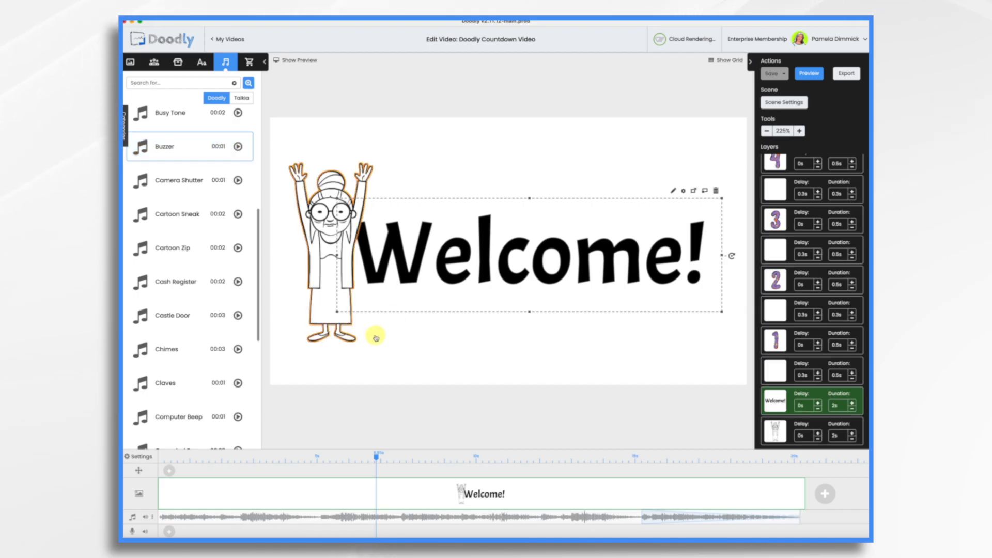
# - Add a second music track and place the "Buzzer" sound on it at the moment the number 1 is shown in the preview
pyautogui.click(298, 61)
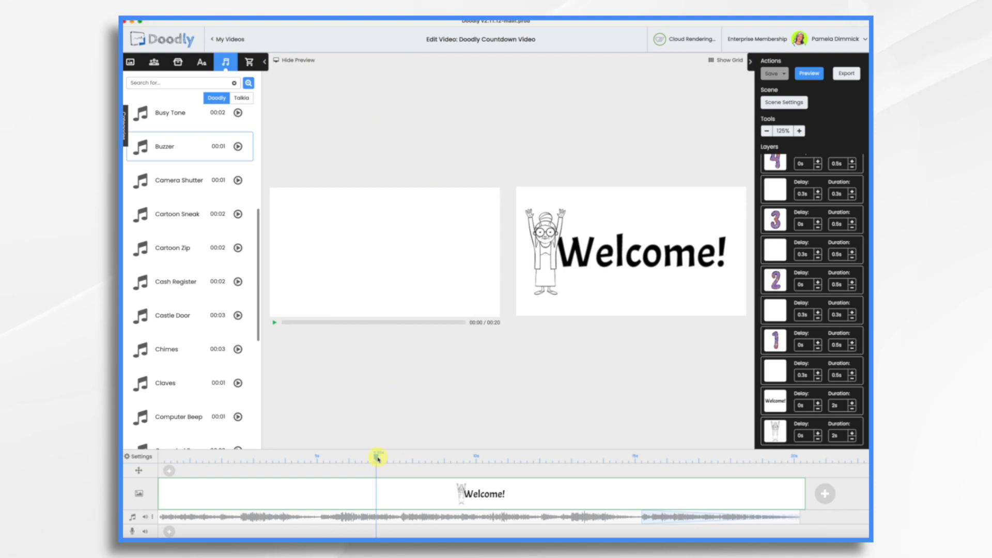
pyautogui.moveTo(299, 462); pyautogui.dragTo(340, 461)
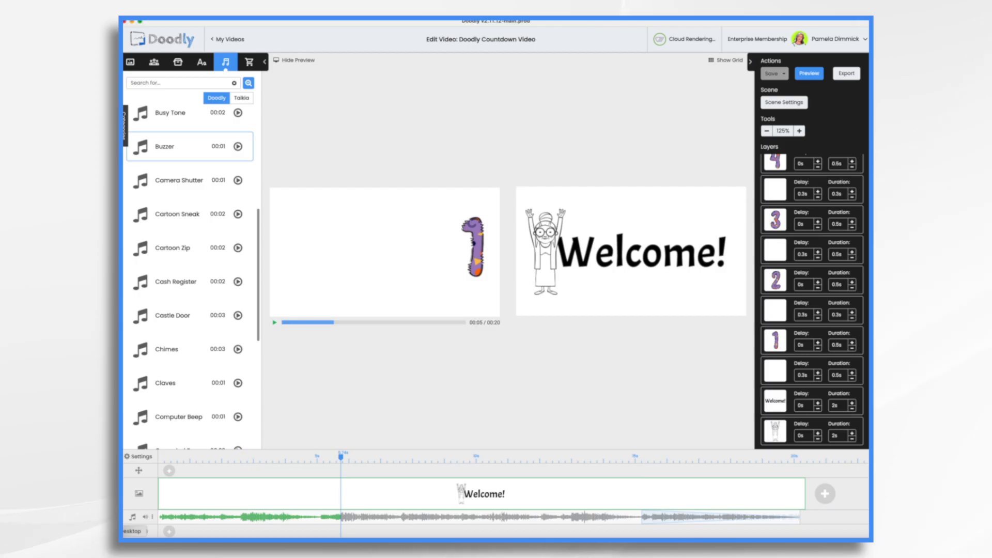
pyautogui.click(153, 518)
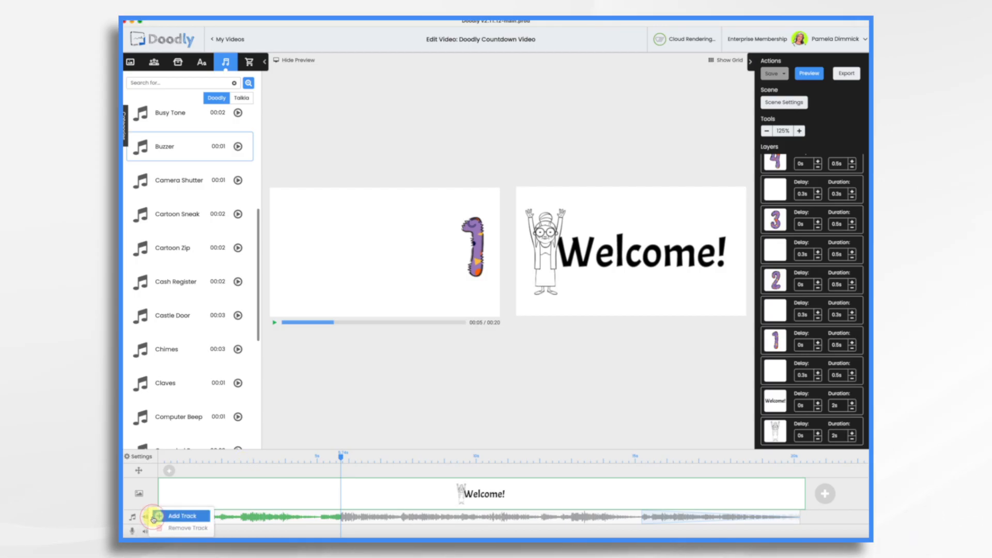
pyautogui.click(177, 517)
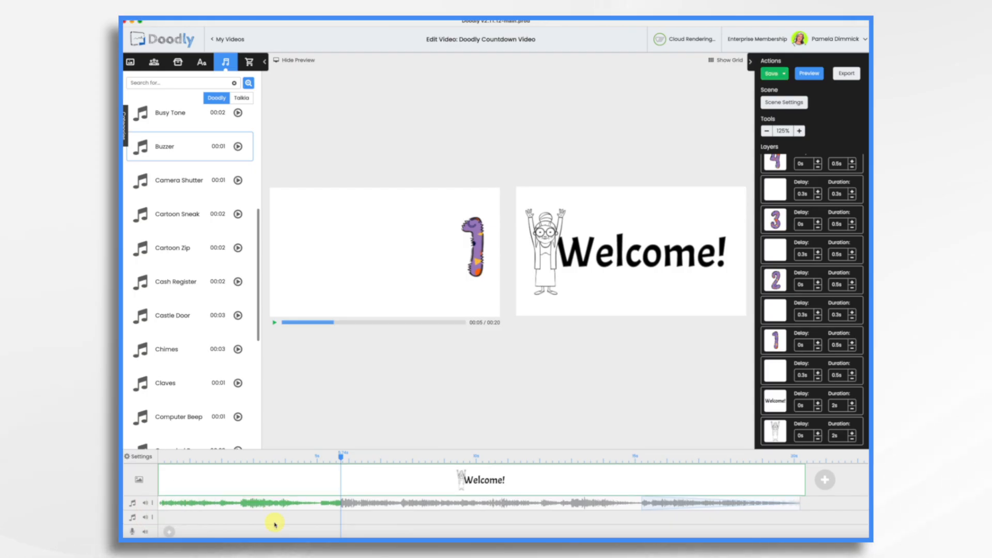
pyautogui.moveTo(194, 156); pyautogui.dragTo(309, 533)
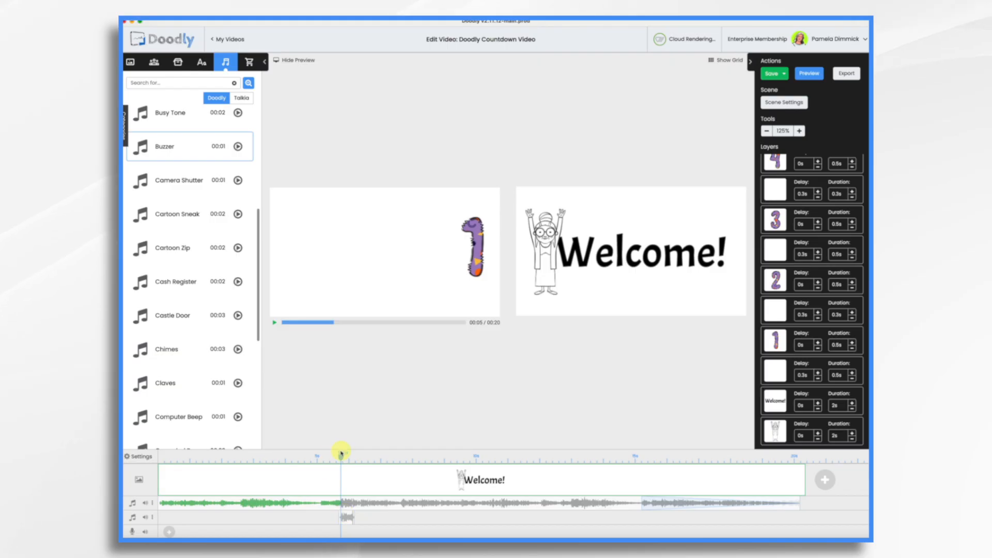
# - Move the playhead back to before the buzzer, play the full video preview with its sounds, and close it
pyautogui.moveTo(341, 457); pyautogui.dragTo(312, 457)
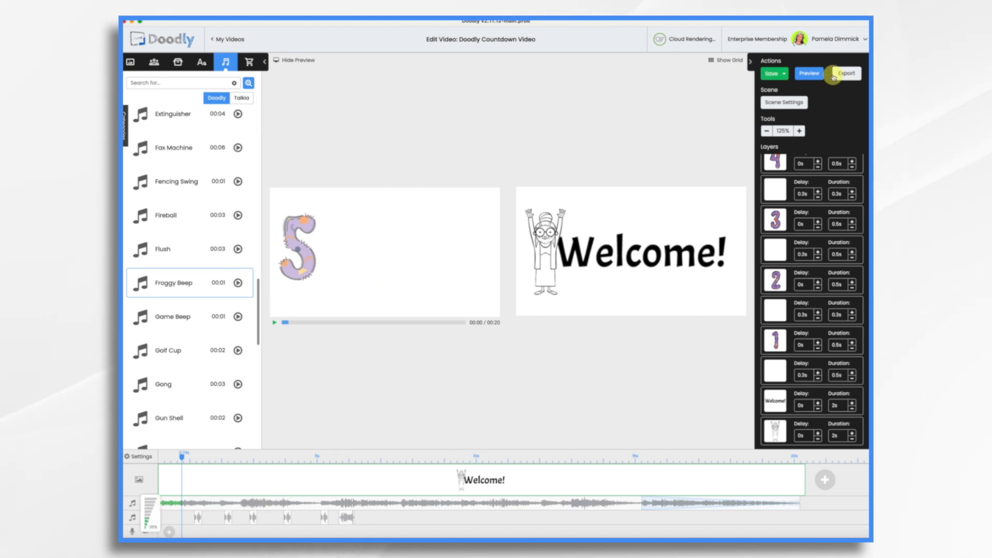
pyautogui.click(814, 74)
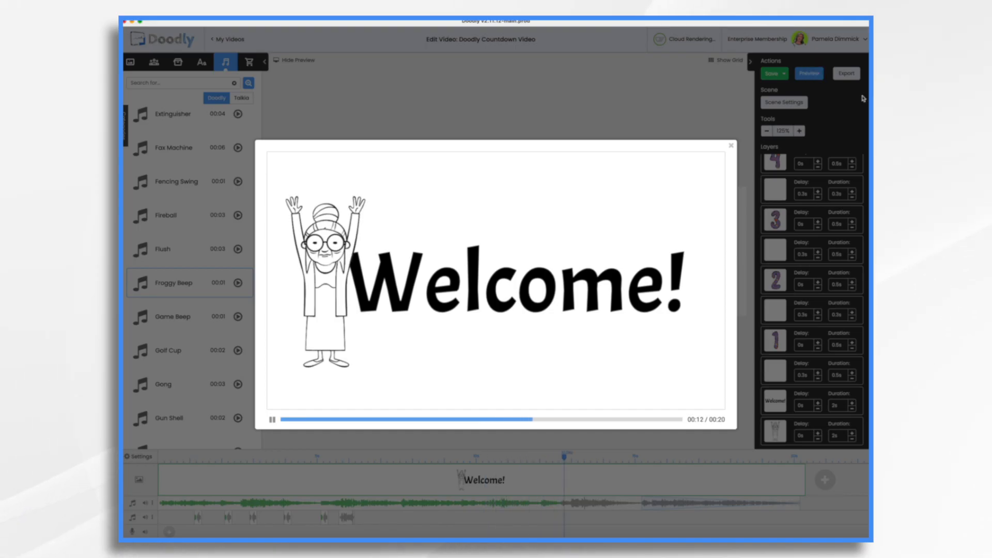
pyautogui.click(733, 146)
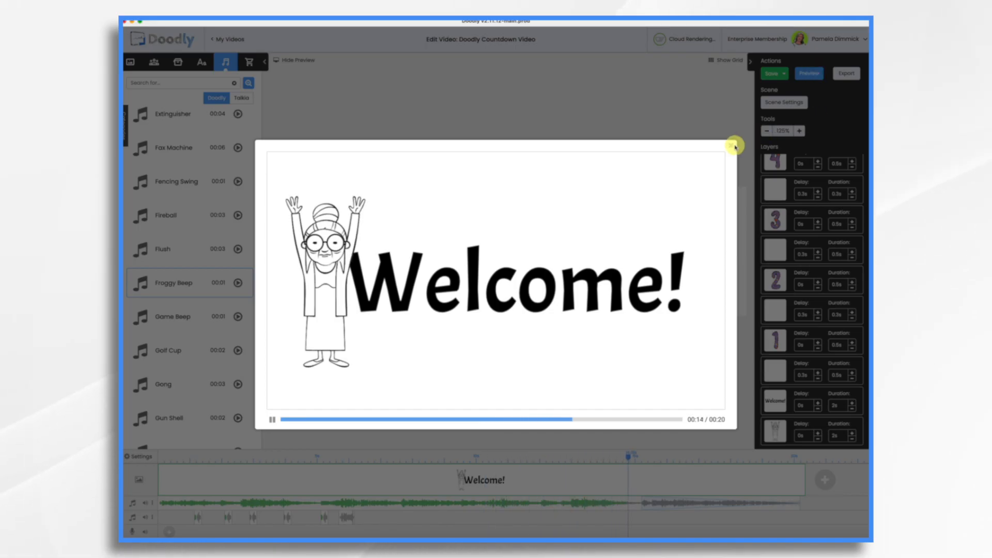